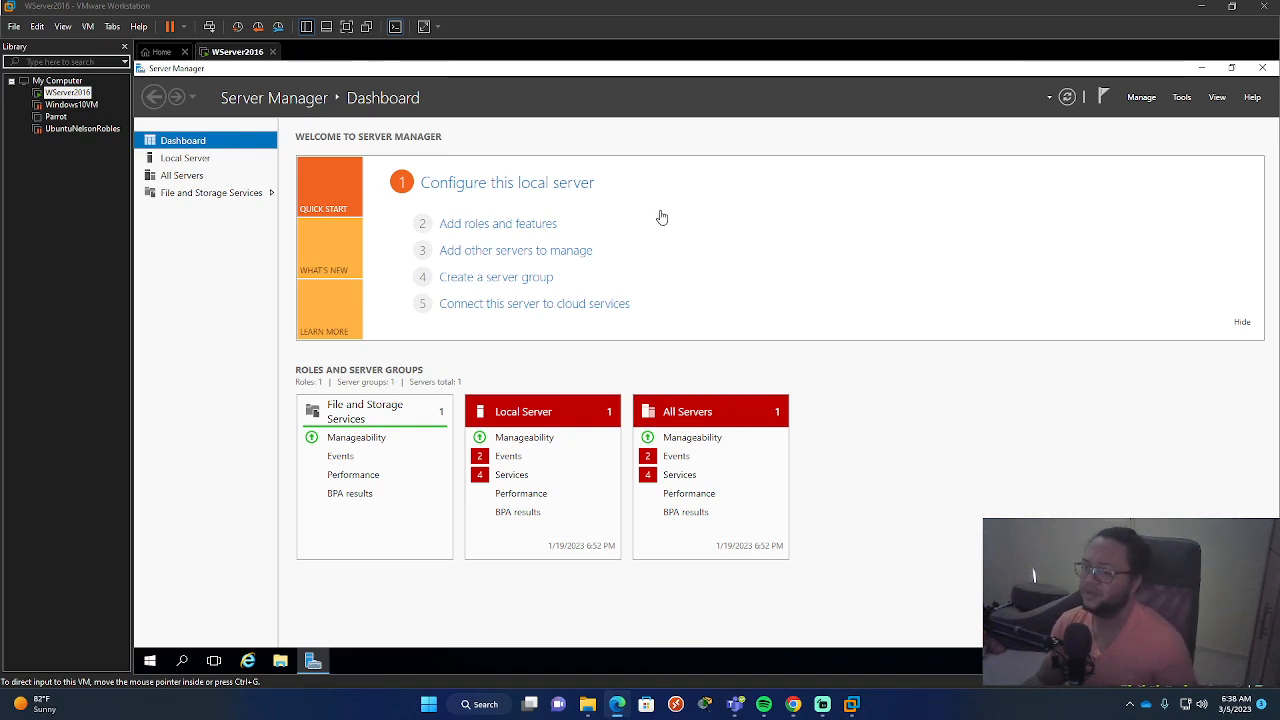
Start adding roles and features with a role-based installation on the local server, proceeding to the server roles selection.
{"action": "left_click", "coordinate": [495, 226]}
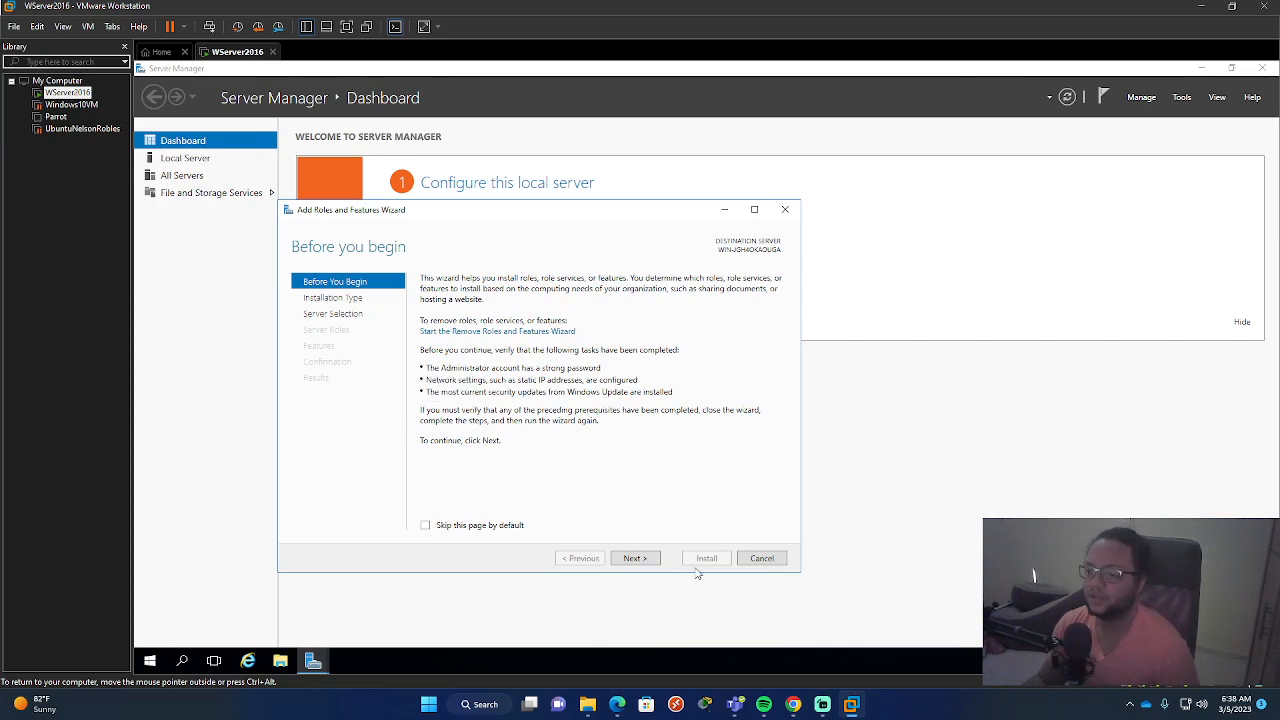
{"action": "left_click", "coordinate": [635, 558]}
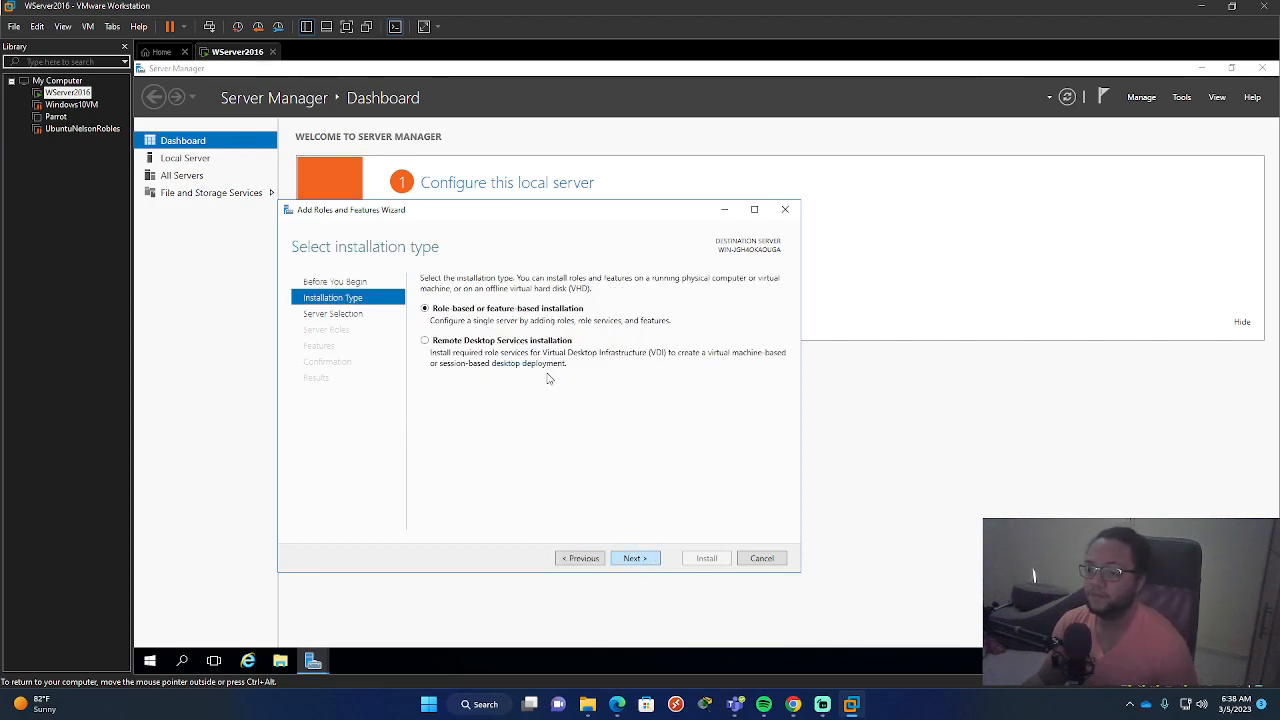
{"action": "left_click", "coordinate": [631, 560]}
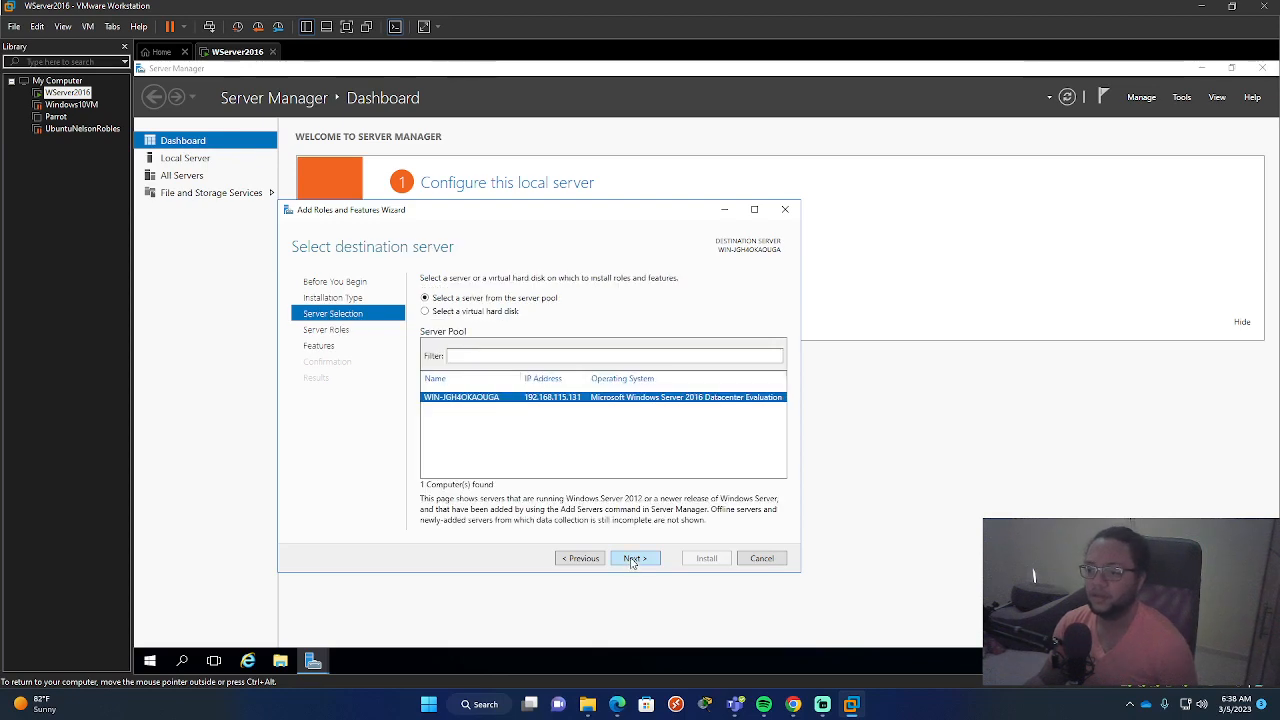
{"action": "left_click", "coordinate": [633, 560]}
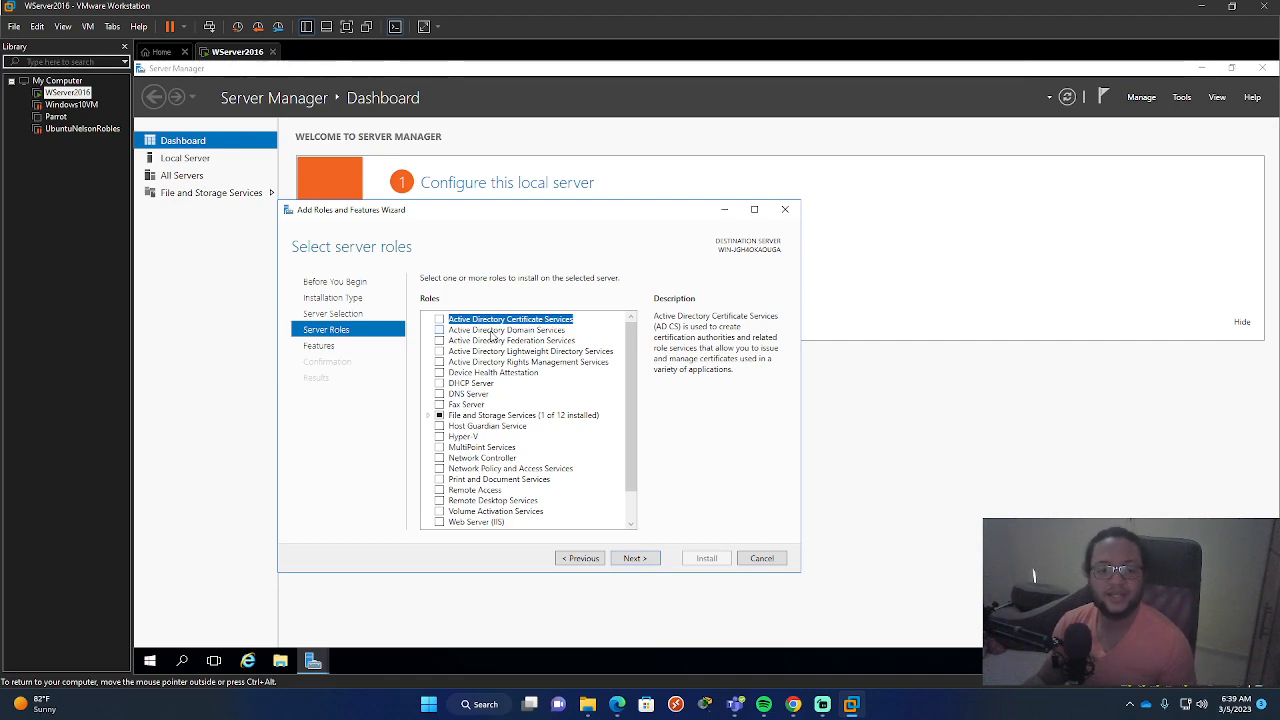
Try to select the DNS Server role together with its required management tools.
{"action": "left_click", "coordinate": [439, 394]}
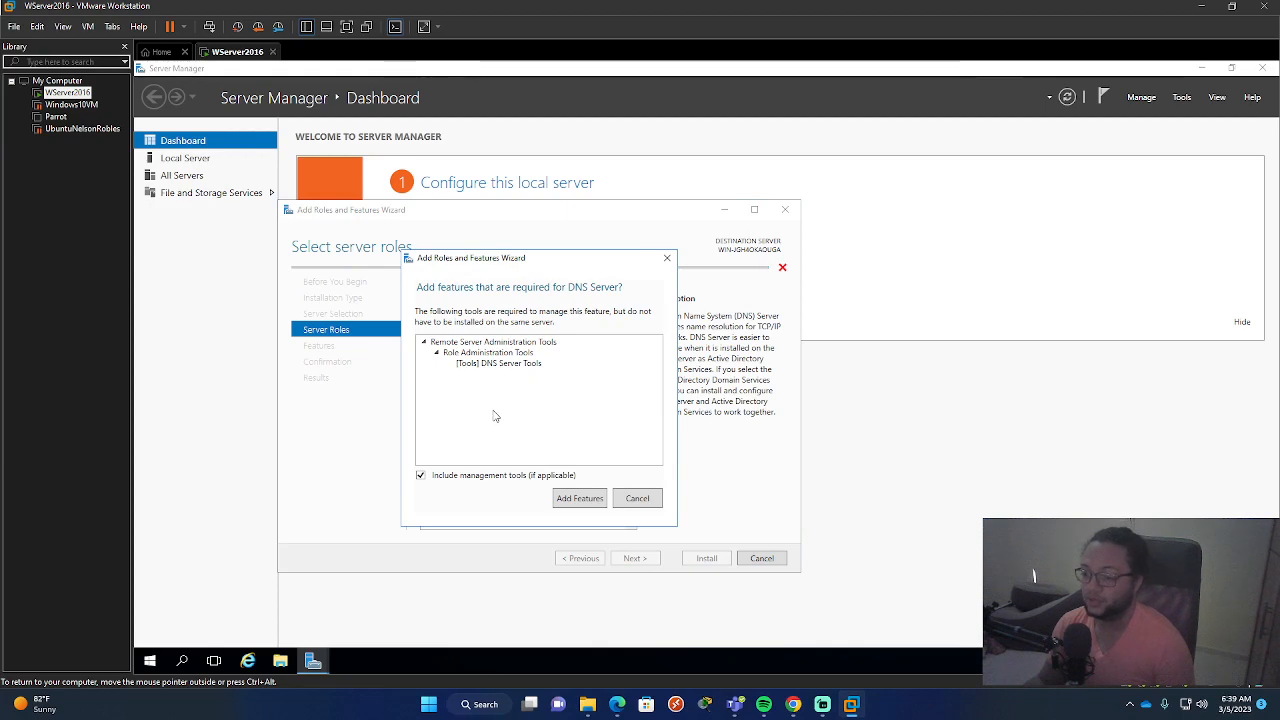
{"action": "left_click", "coordinate": [585, 498]}
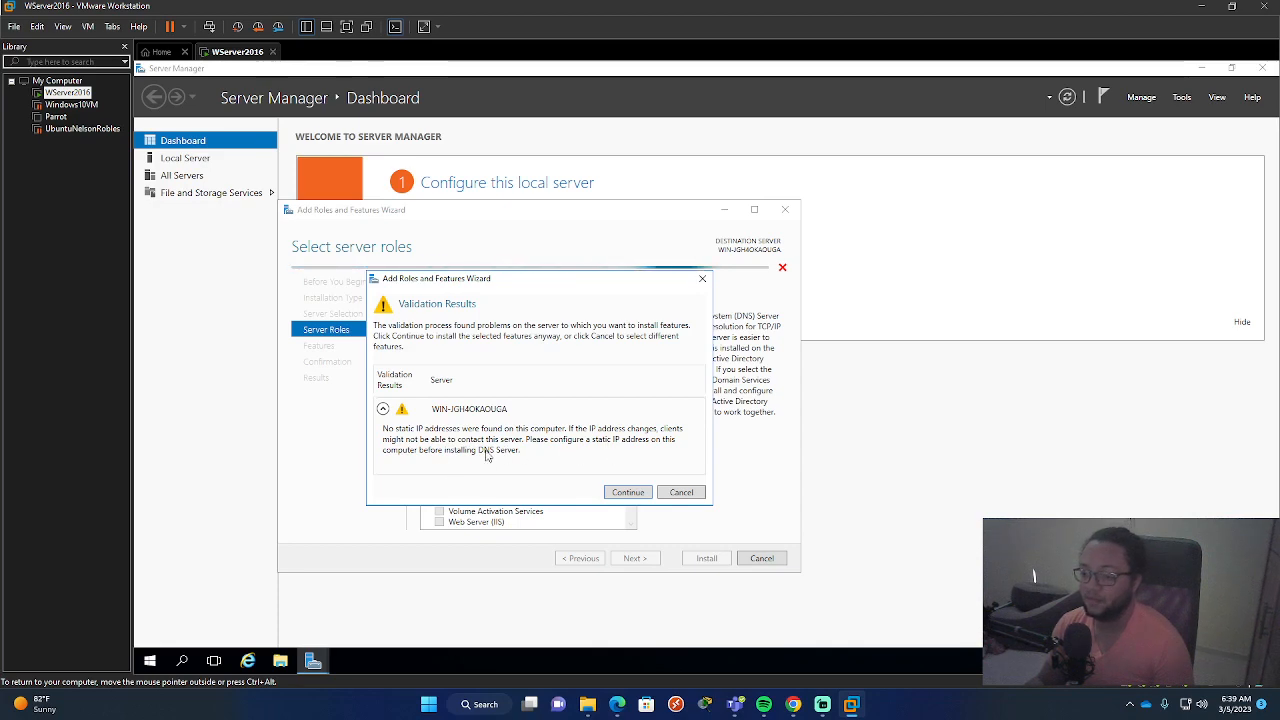
{"action": "left_click", "coordinate": [680, 493]}
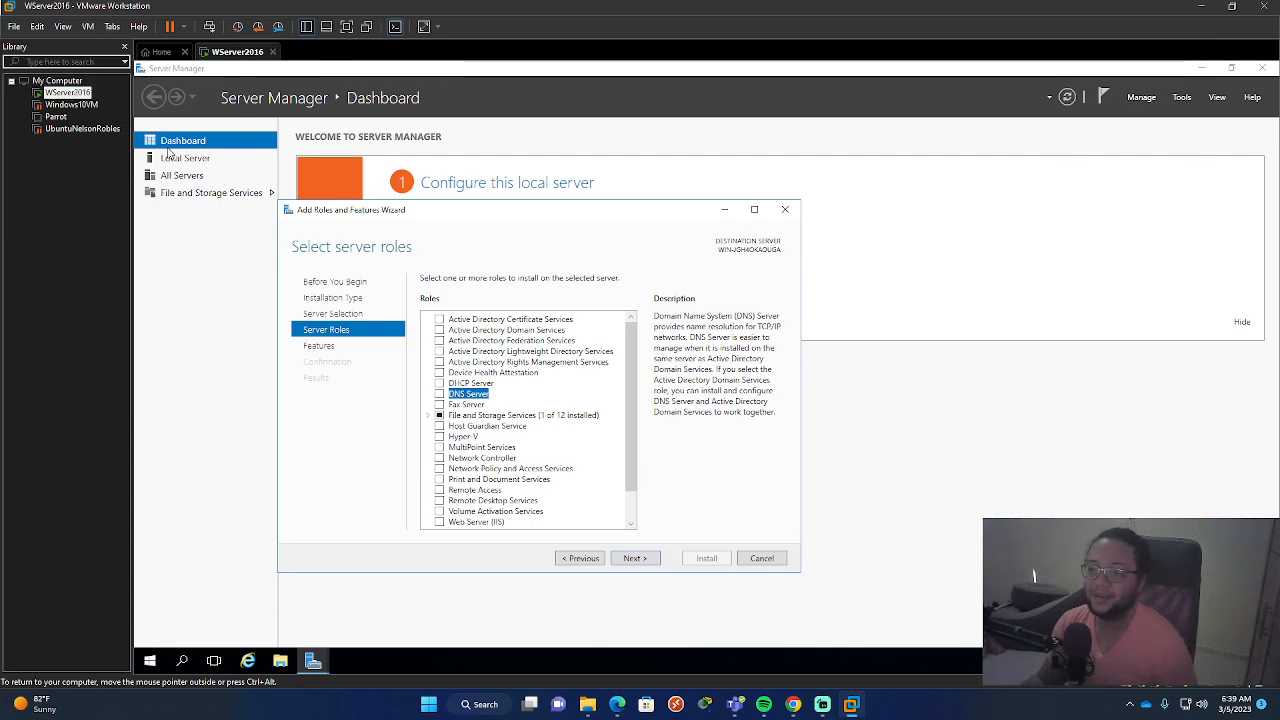
Check the processor and network adapter settings of the WServer2016 virtual machine.
{"action": "right_click", "coordinate": [67, 92]}
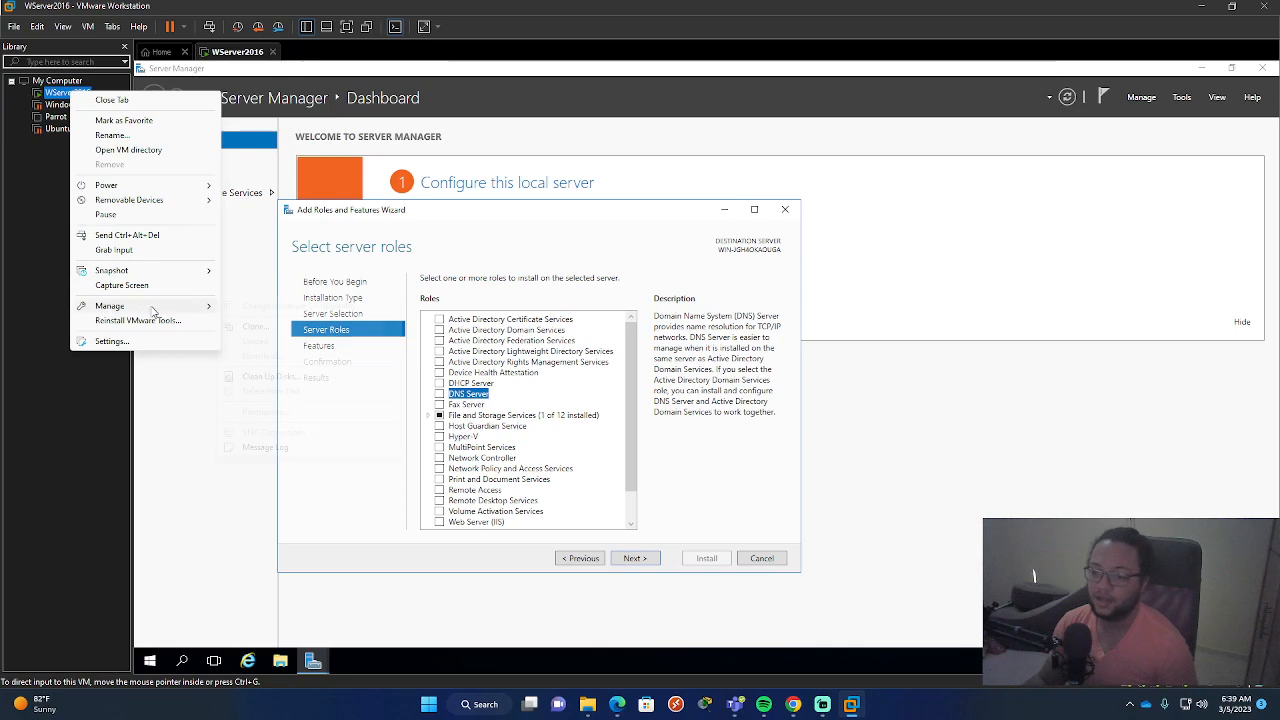
{"action": "mouse_move", "coordinate": [138, 305]}
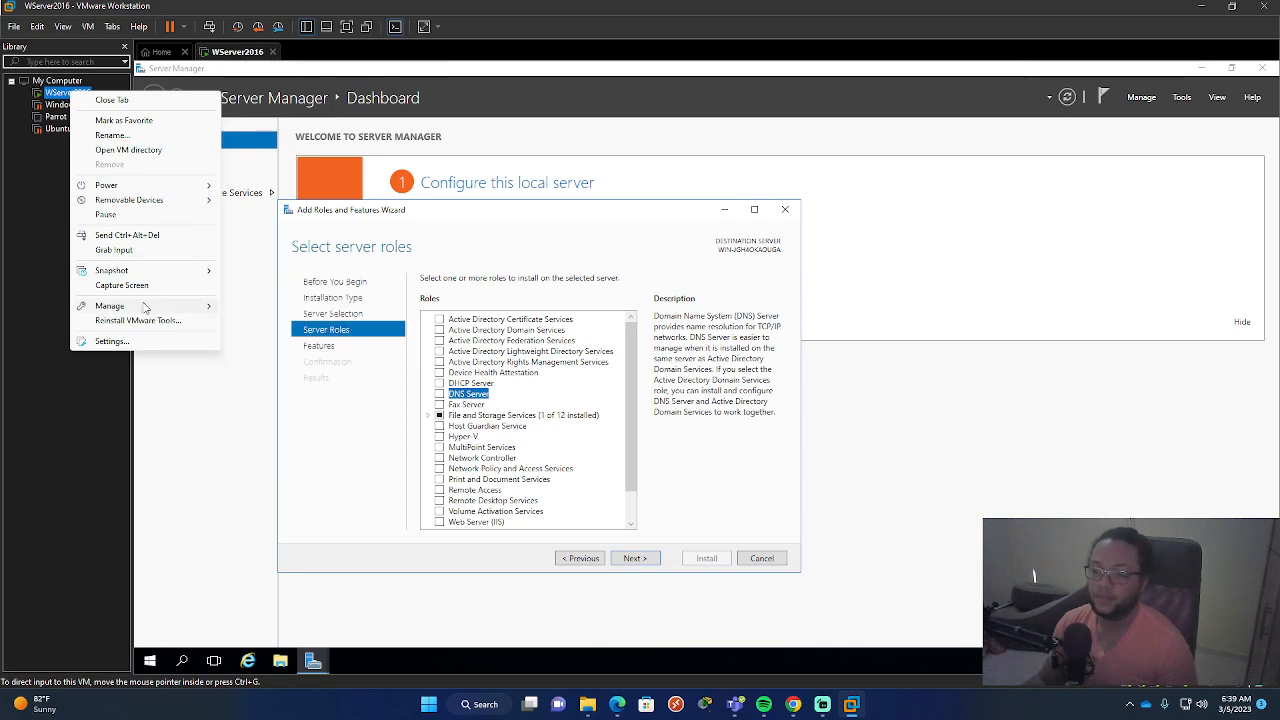
{"action": "left_click", "coordinate": [144, 342]}
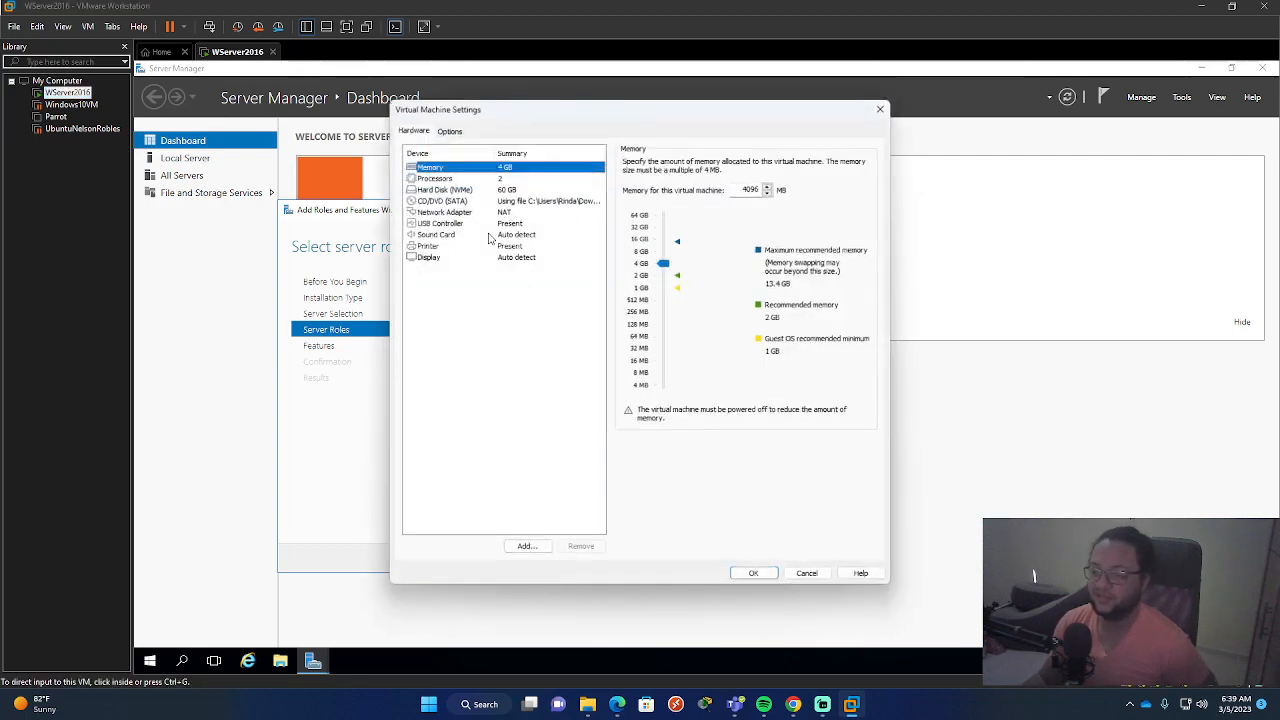
{"action": "left_click", "coordinate": [450, 177]}
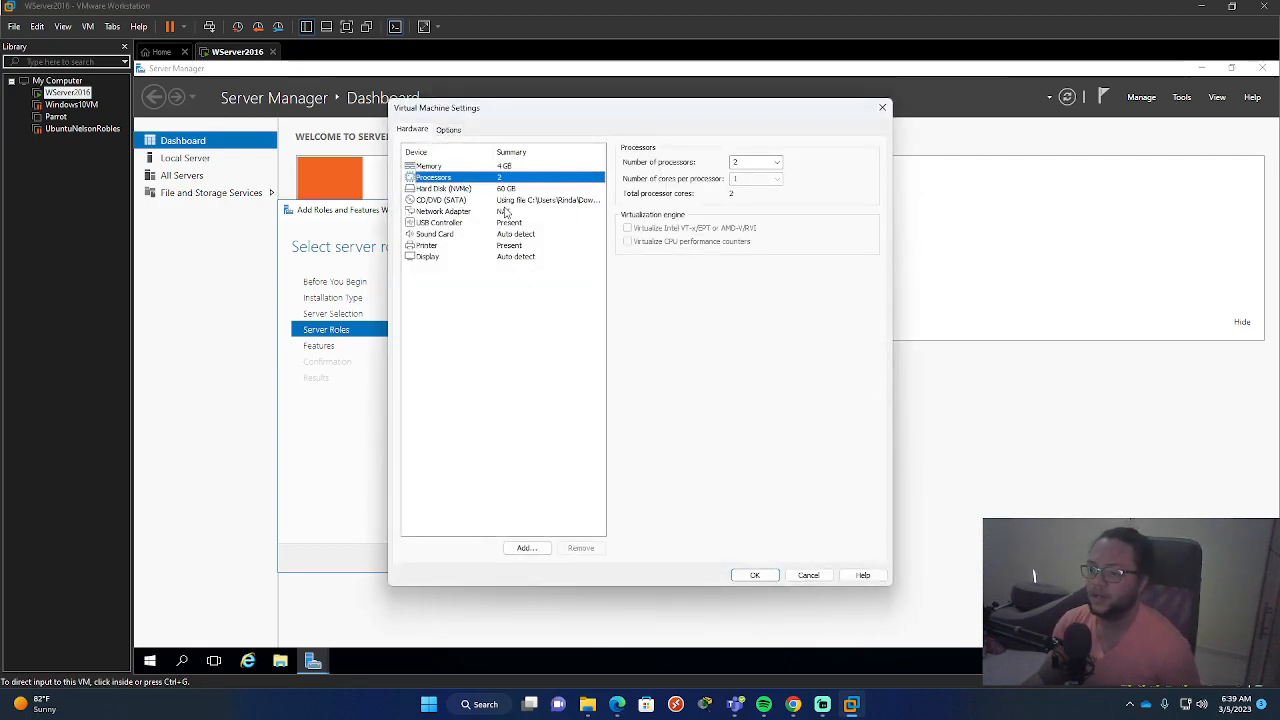
{"action": "left_click", "coordinate": [506, 211]}
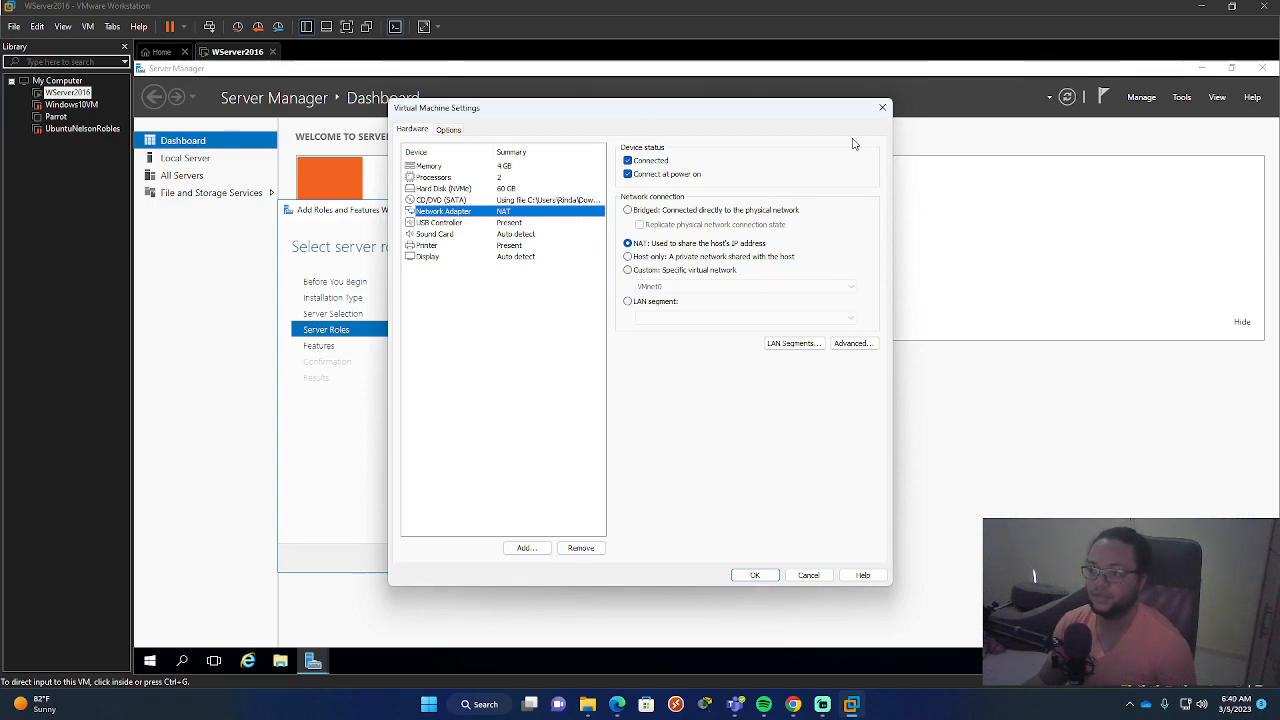
{"action": "left_click", "coordinate": [882, 107]}
Open the Virtual Network Editor and unlock its configuration with administrator privileges.
{"action": "left_click", "coordinate": [88, 26]}
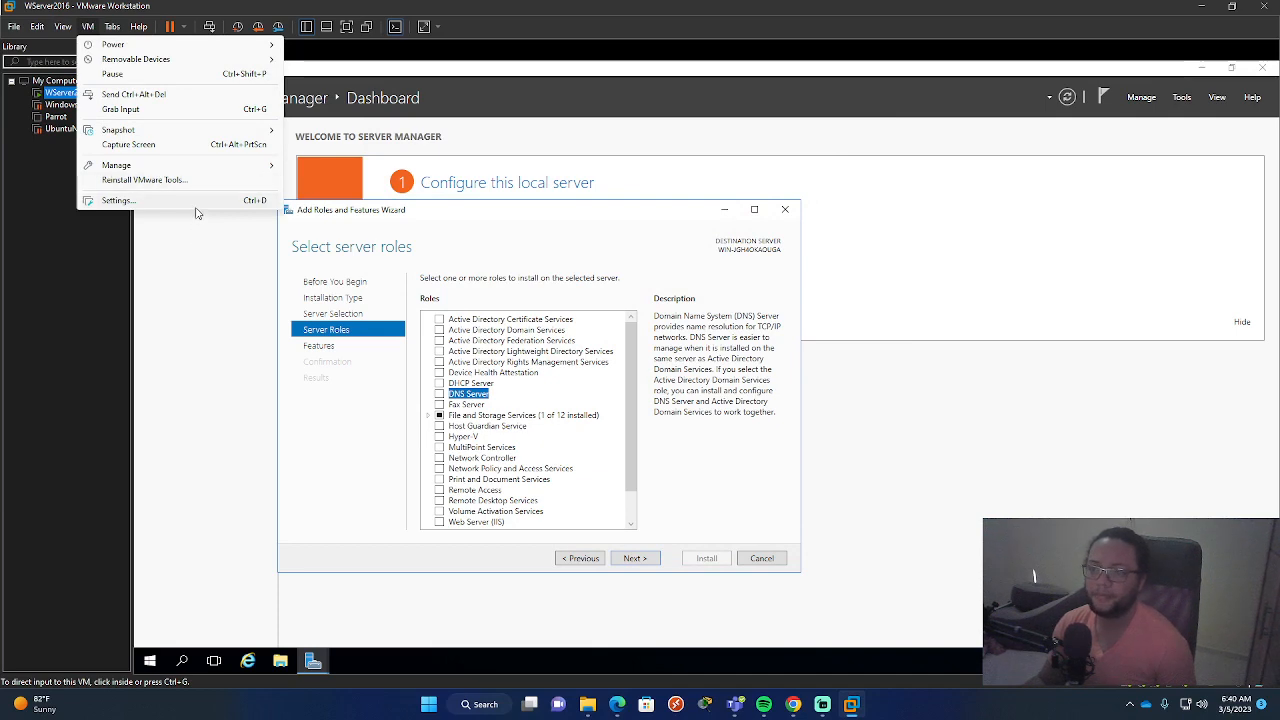
{"action": "left_click", "coordinate": [63, 27]}
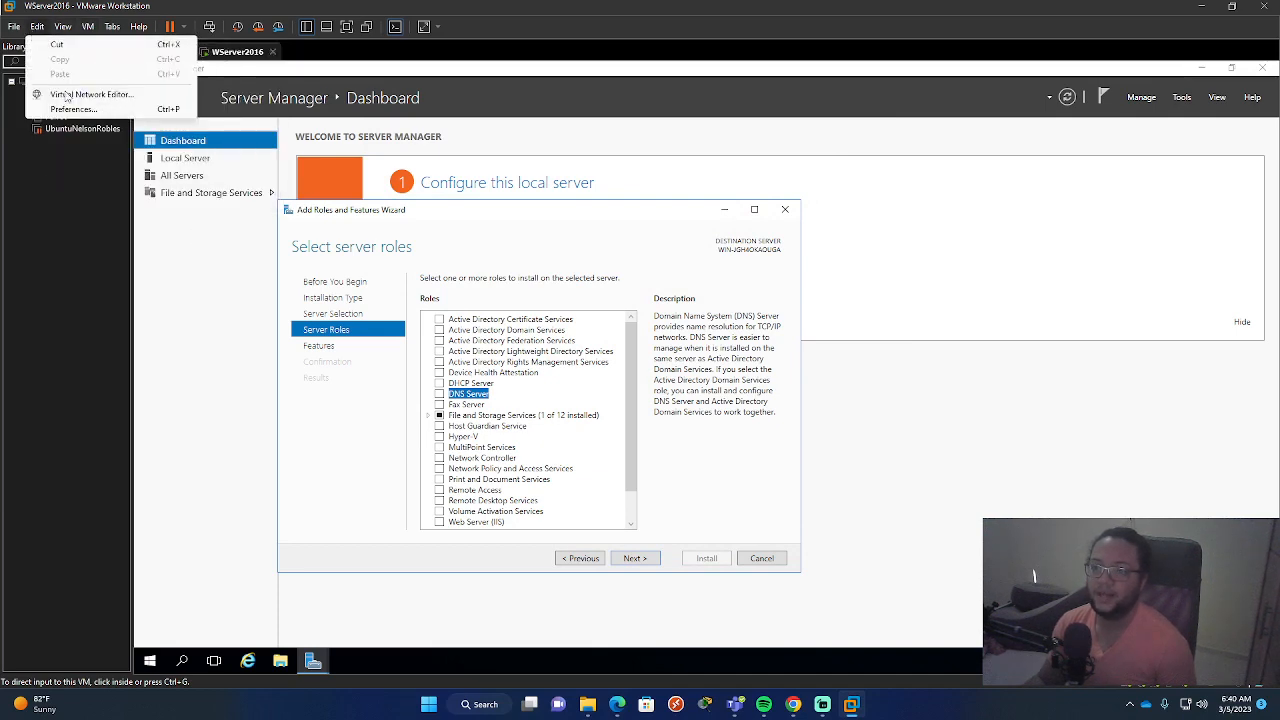
{"action": "left_click", "coordinate": [96, 94]}
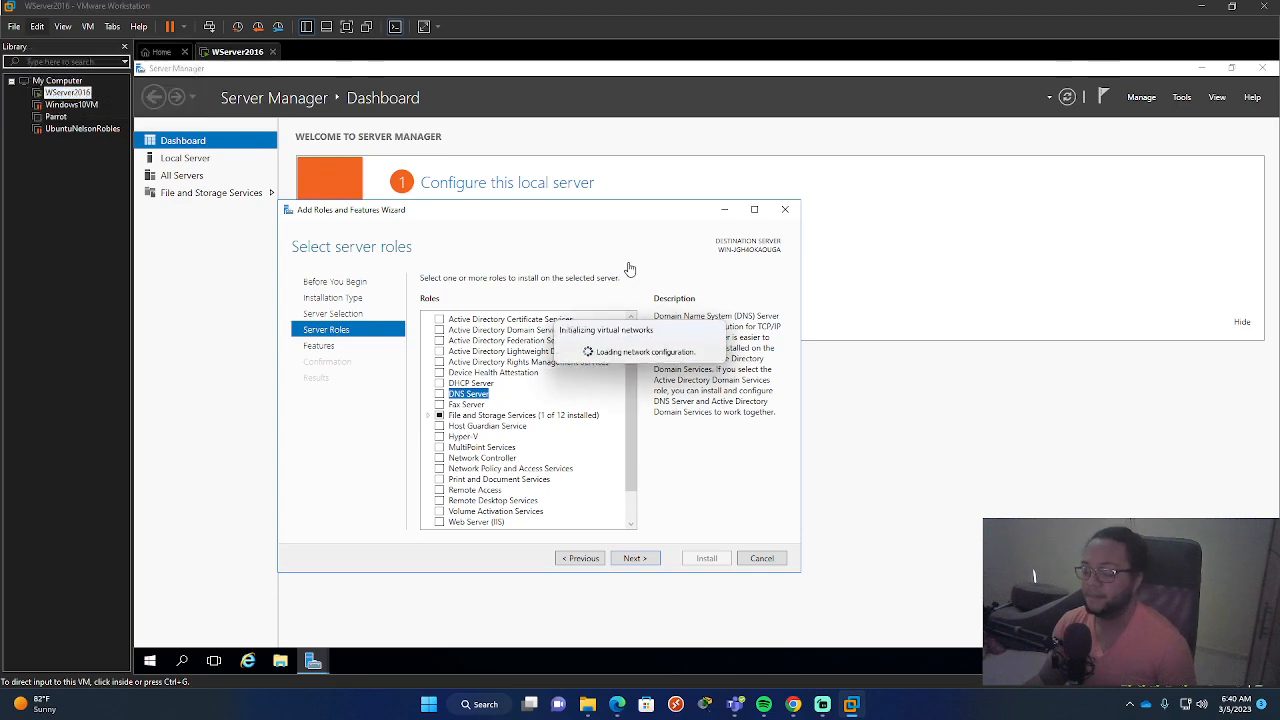
{"action": "left_click", "coordinate": [686, 286]}
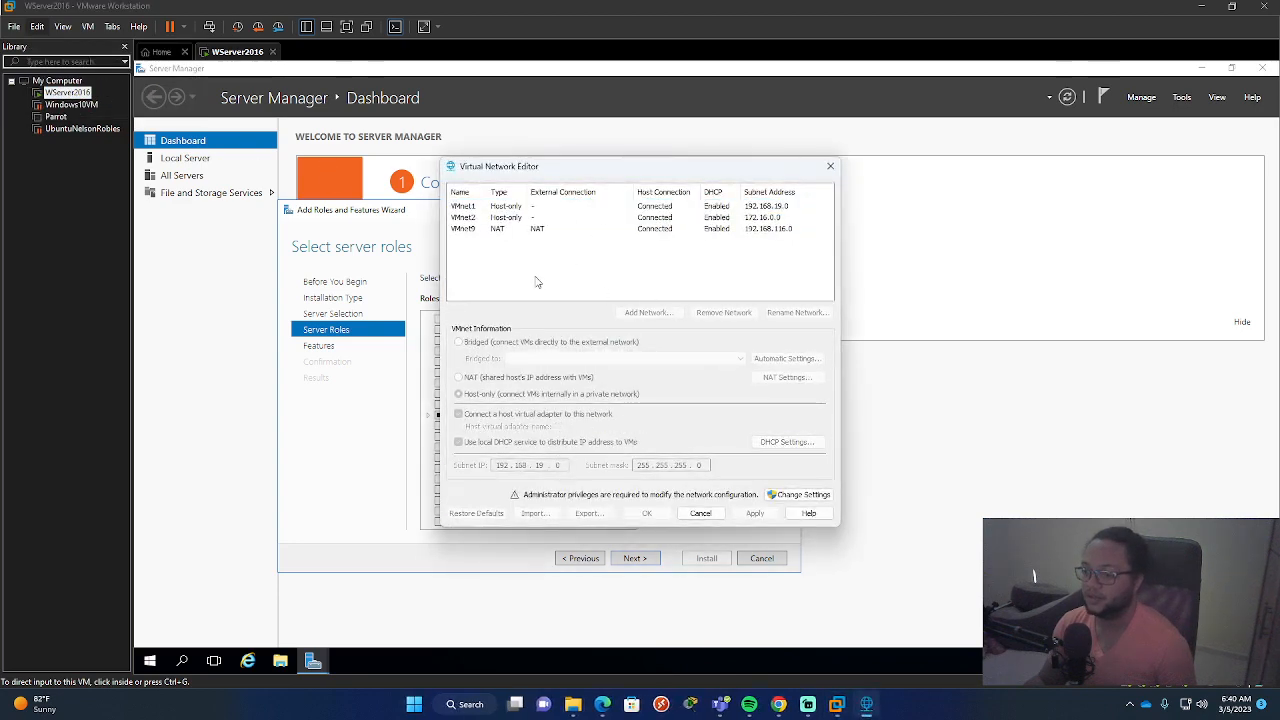
{"action": "left_click", "coordinate": [803, 495]}
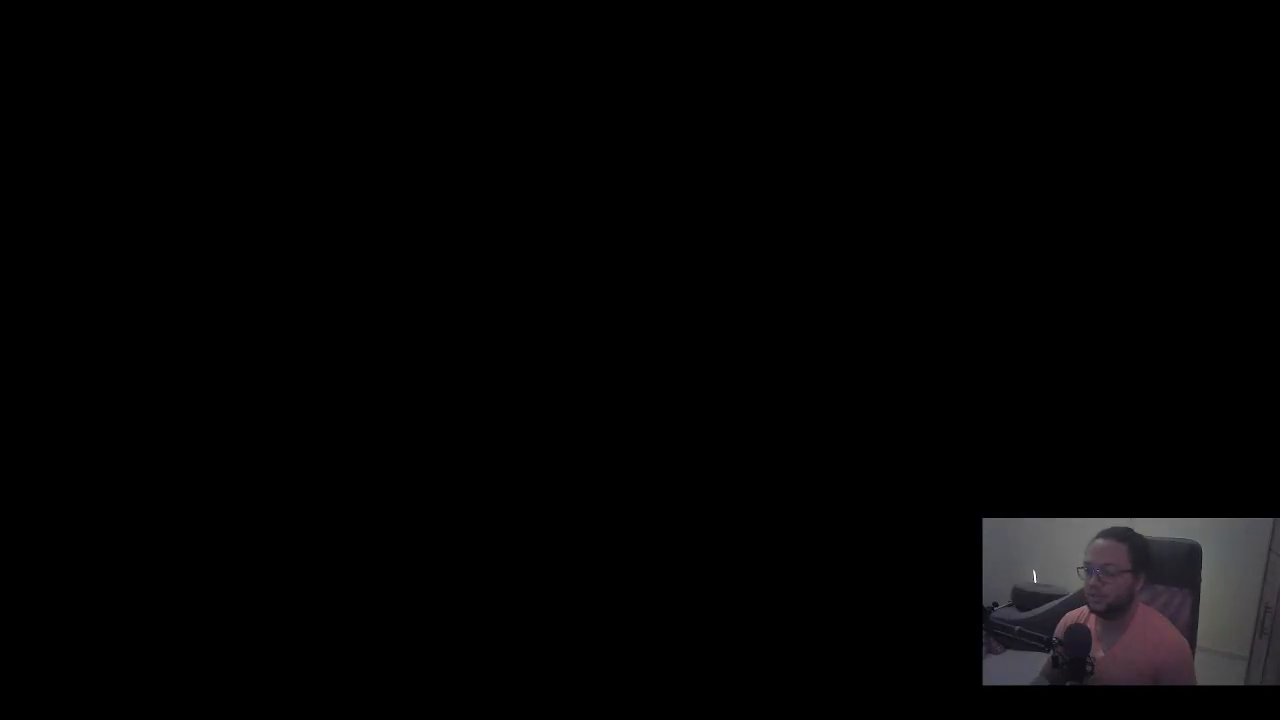
{"action": "left_click", "coordinate": [666, 443]}
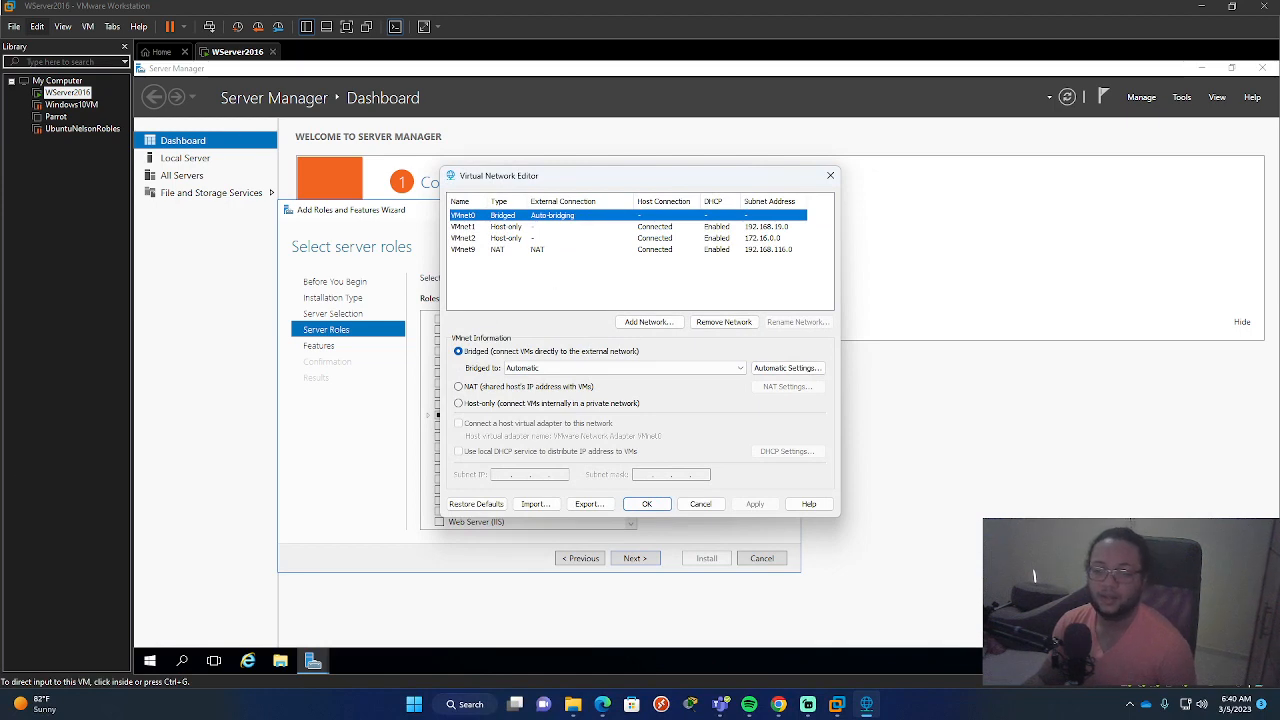
Add the virtual network VMnet19.
{"action": "left_click", "coordinate": [648, 321]}
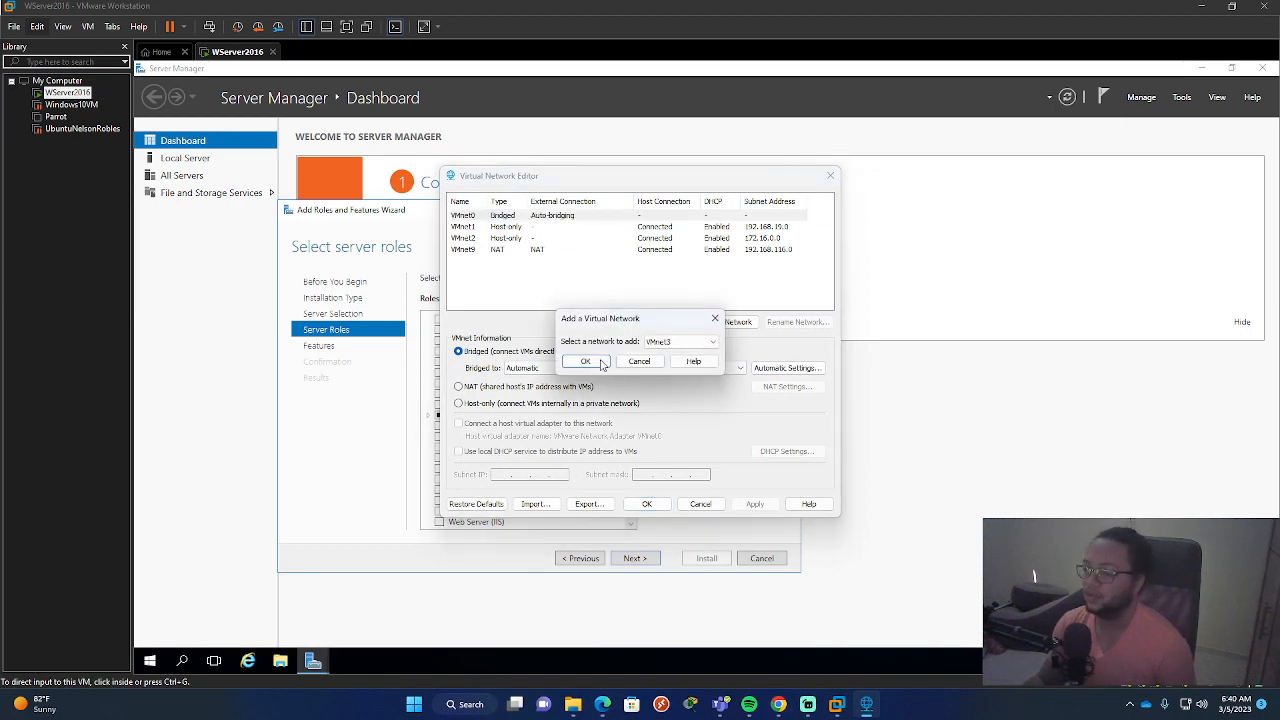
{"action": "left_click", "coordinate": [689, 344]}
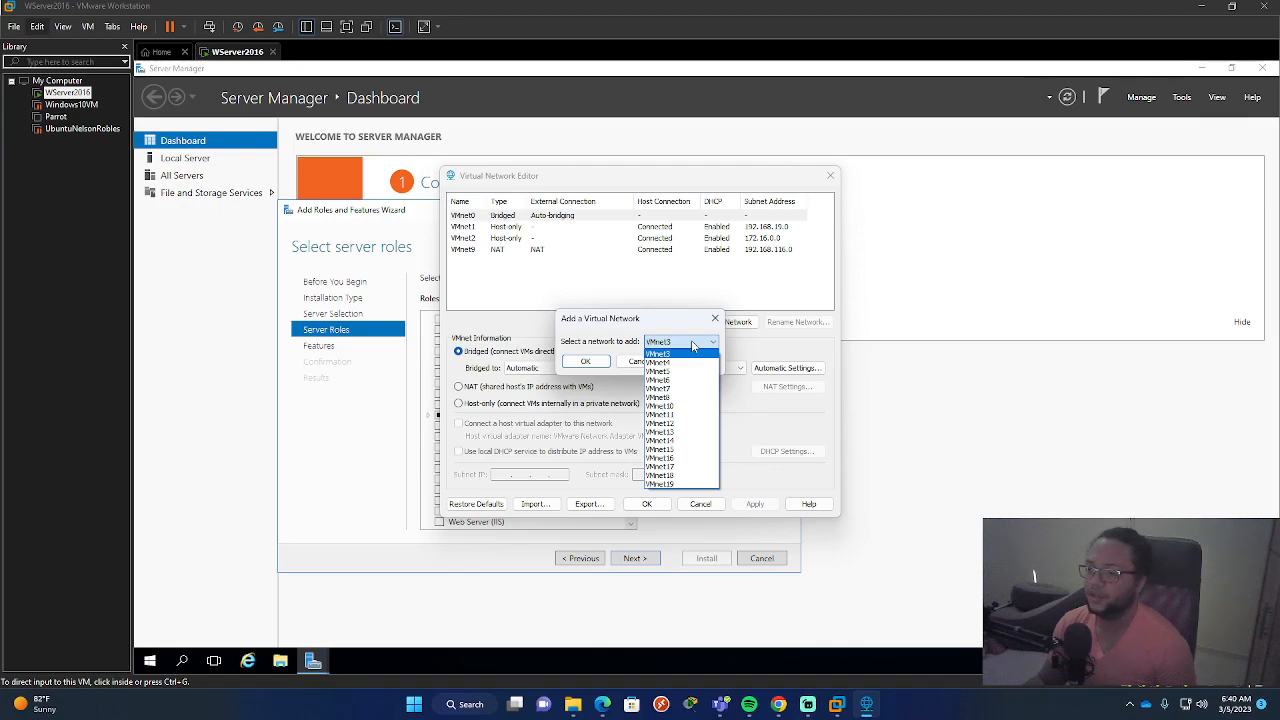
{"action": "left_click", "coordinate": [667, 483]}
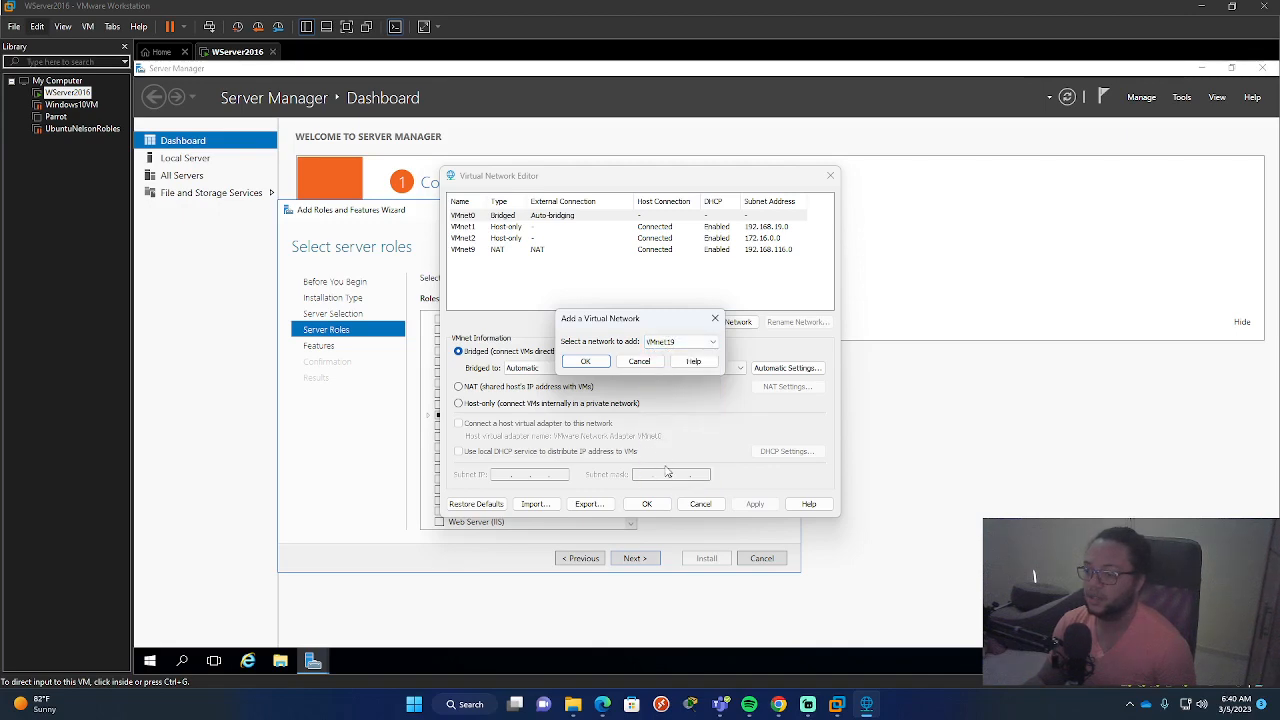
{"action": "left_click", "coordinate": [590, 361]}
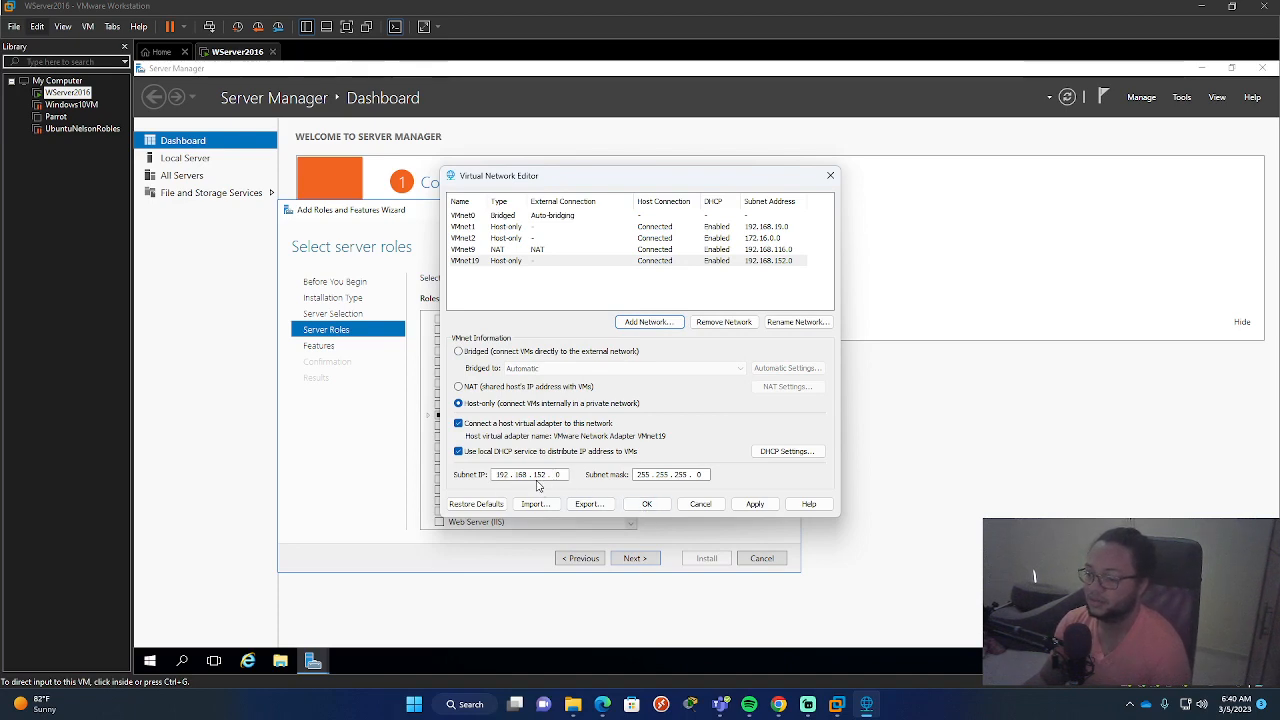
Set the subnet IP of VMnet19 to 192.168.1.0.
{"action": "left_click_drag", "start_coordinate": [546, 475], "coordinate": [537, 476]}
{"action": "key", "text": "BackSpace"}
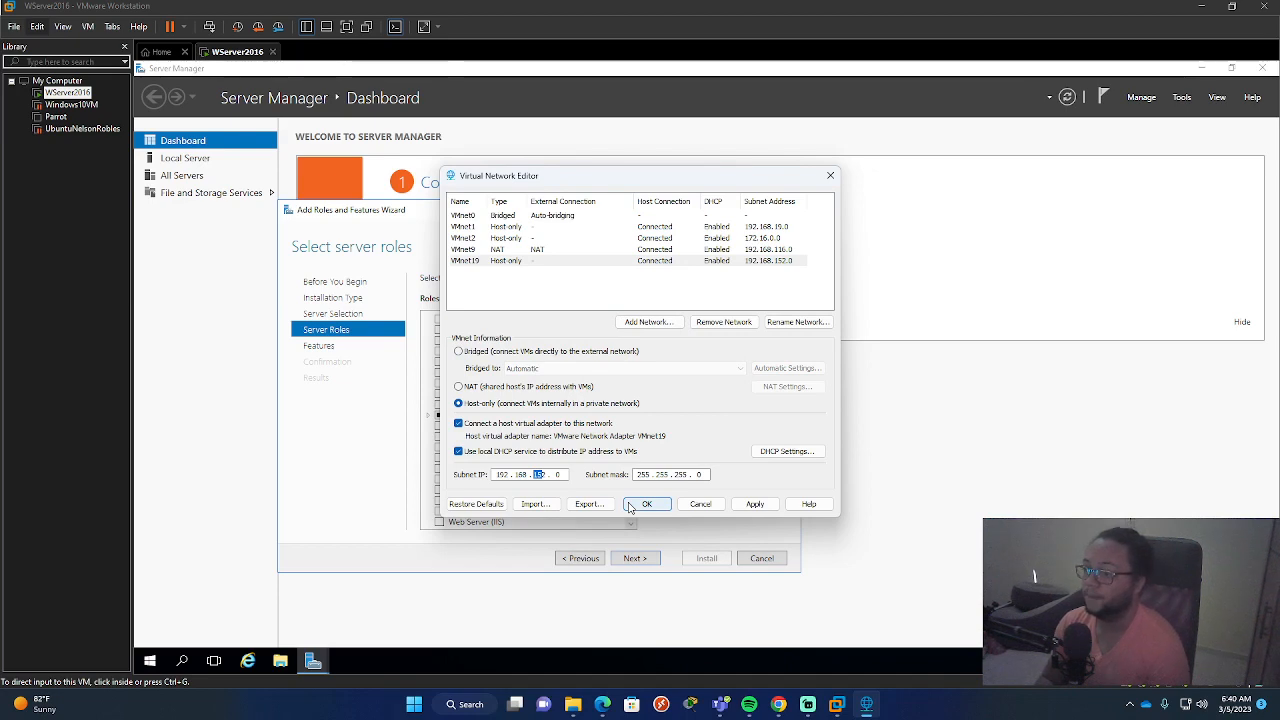
{"action": "type", "text": "1"}
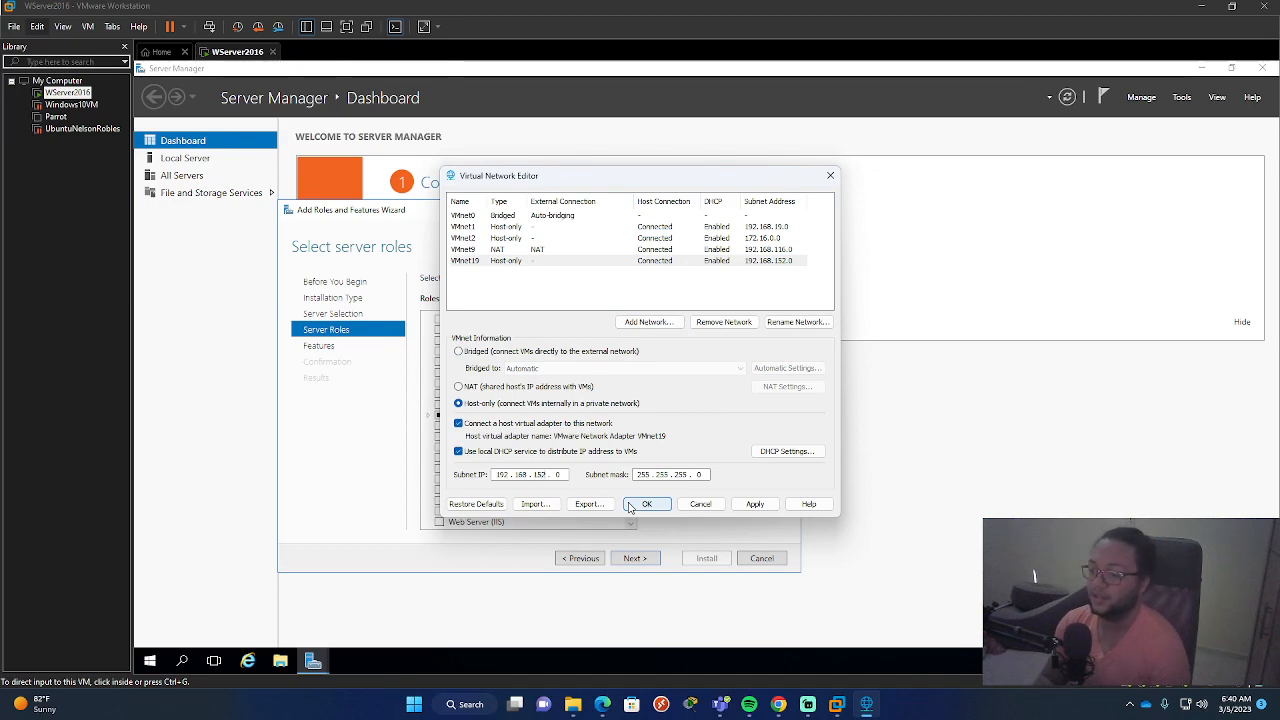
{"action": "left_click", "coordinate": [647, 504]}
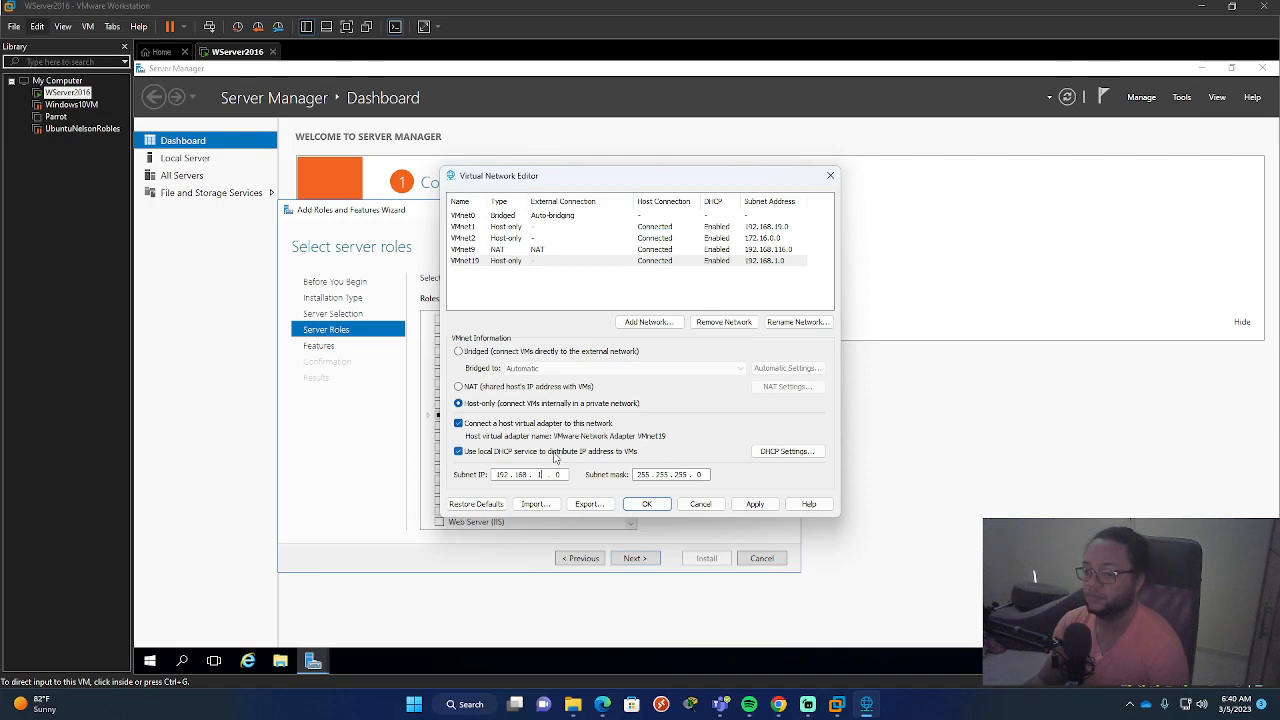
Review VMnet19's DHCP settings and disable the local DHCP service that distributes IP addresses to VMs.
{"action": "left_click", "coordinate": [460, 452]}
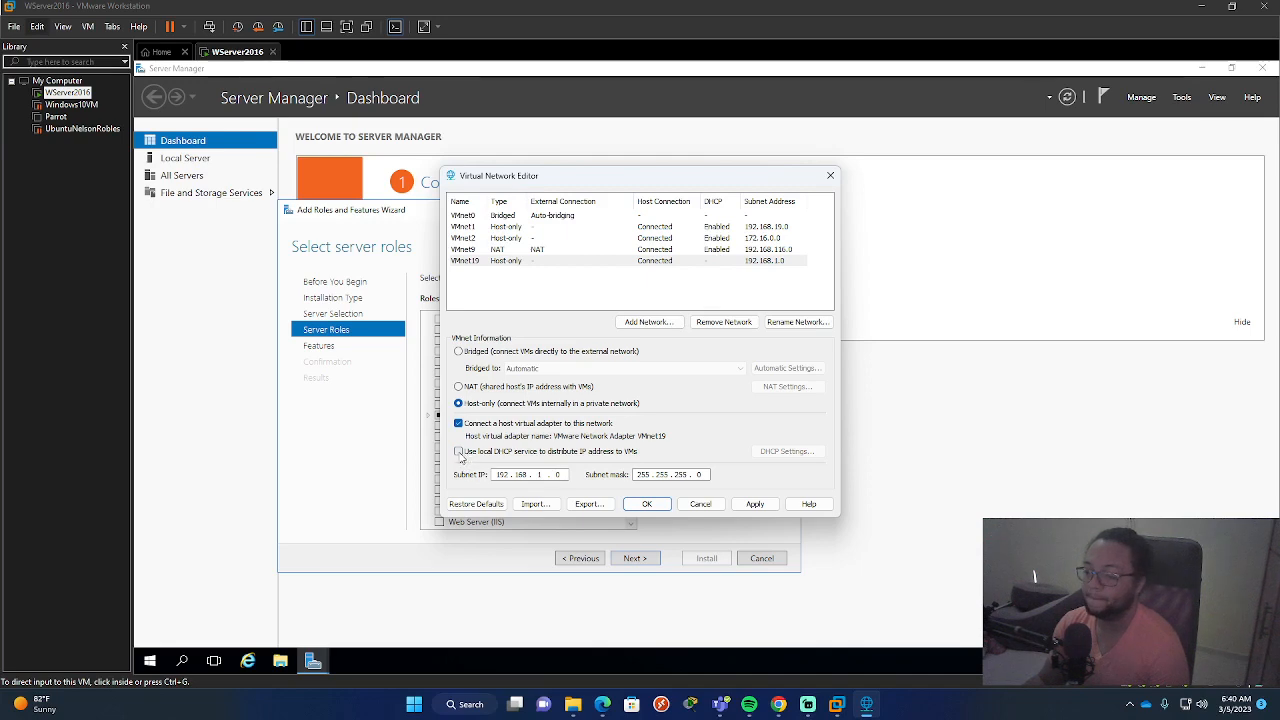
{"action": "left_click", "coordinate": [459, 452]}
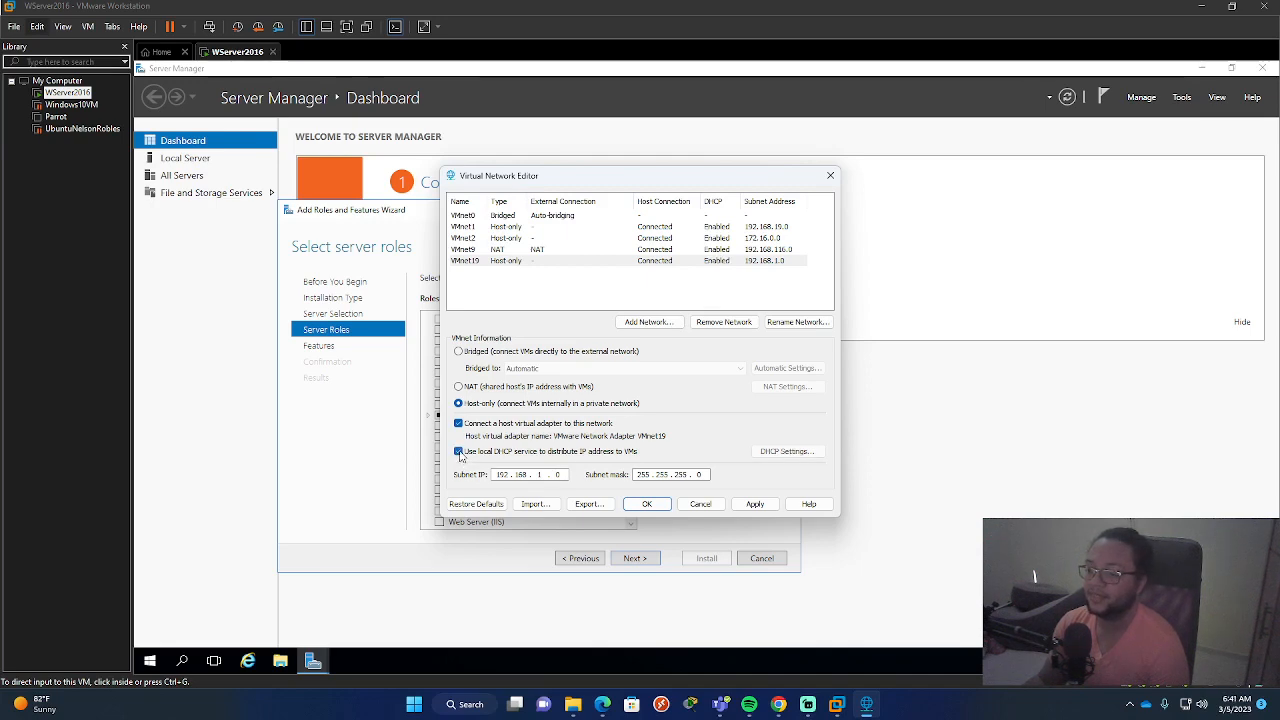
{"action": "left_click", "coordinate": [790, 452]}
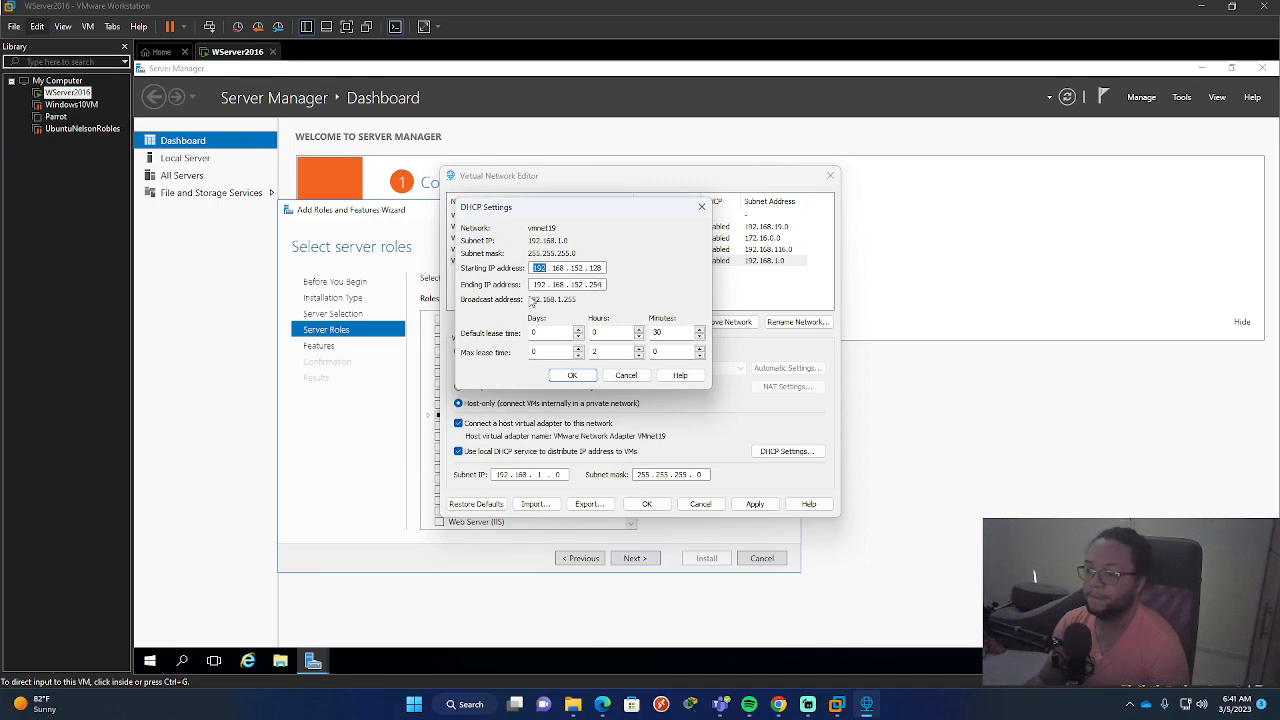
{"action": "left_click", "coordinate": [627, 375]}
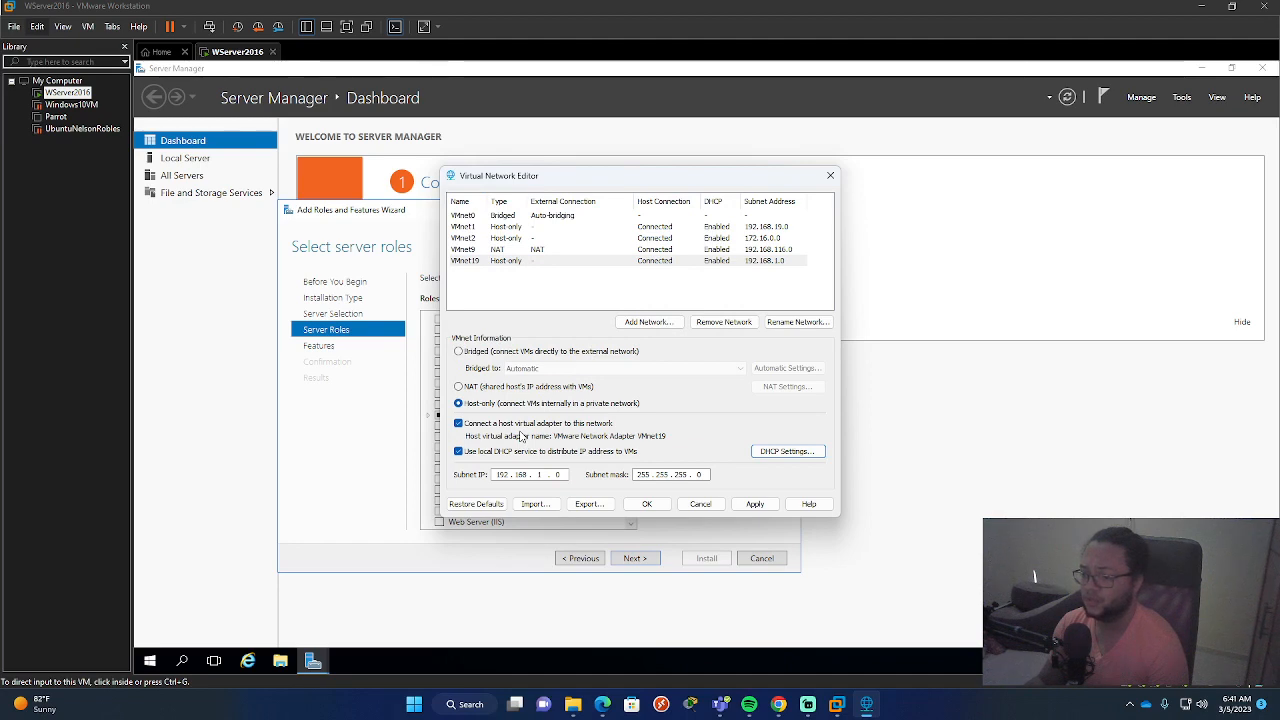
{"action": "left_click", "coordinate": [535, 454]}
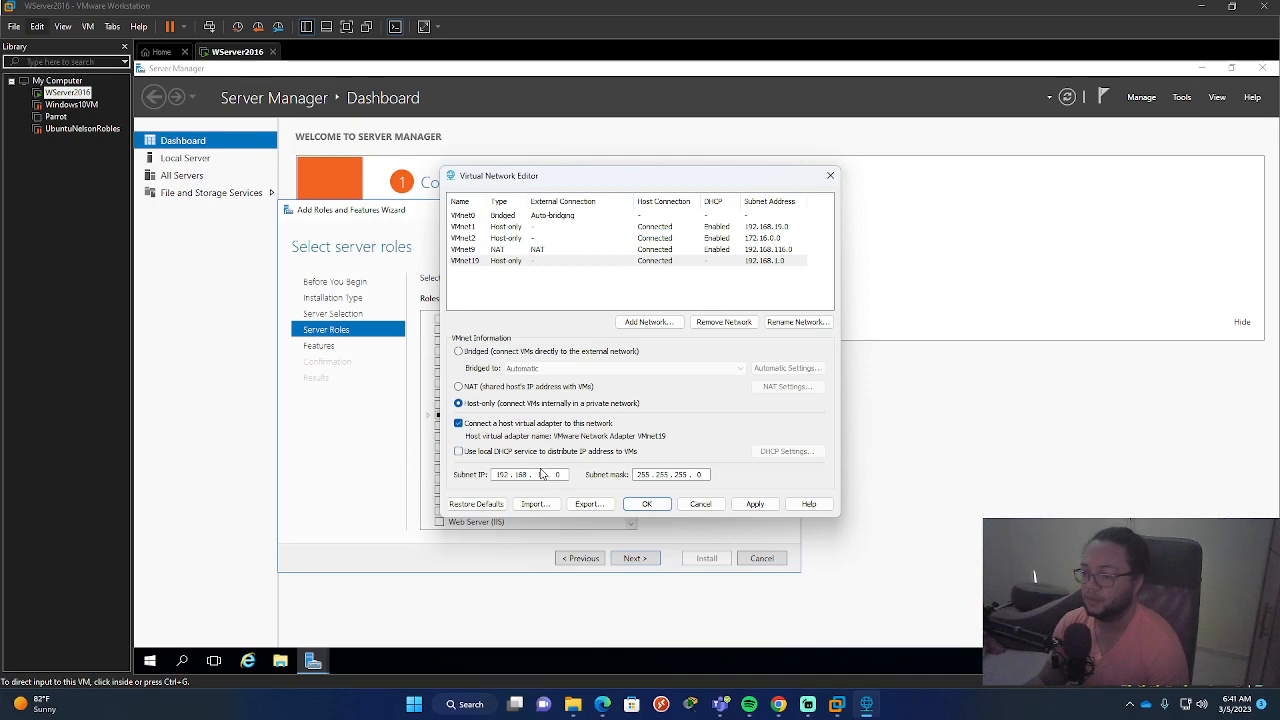
{"action": "type", "text": "1"}
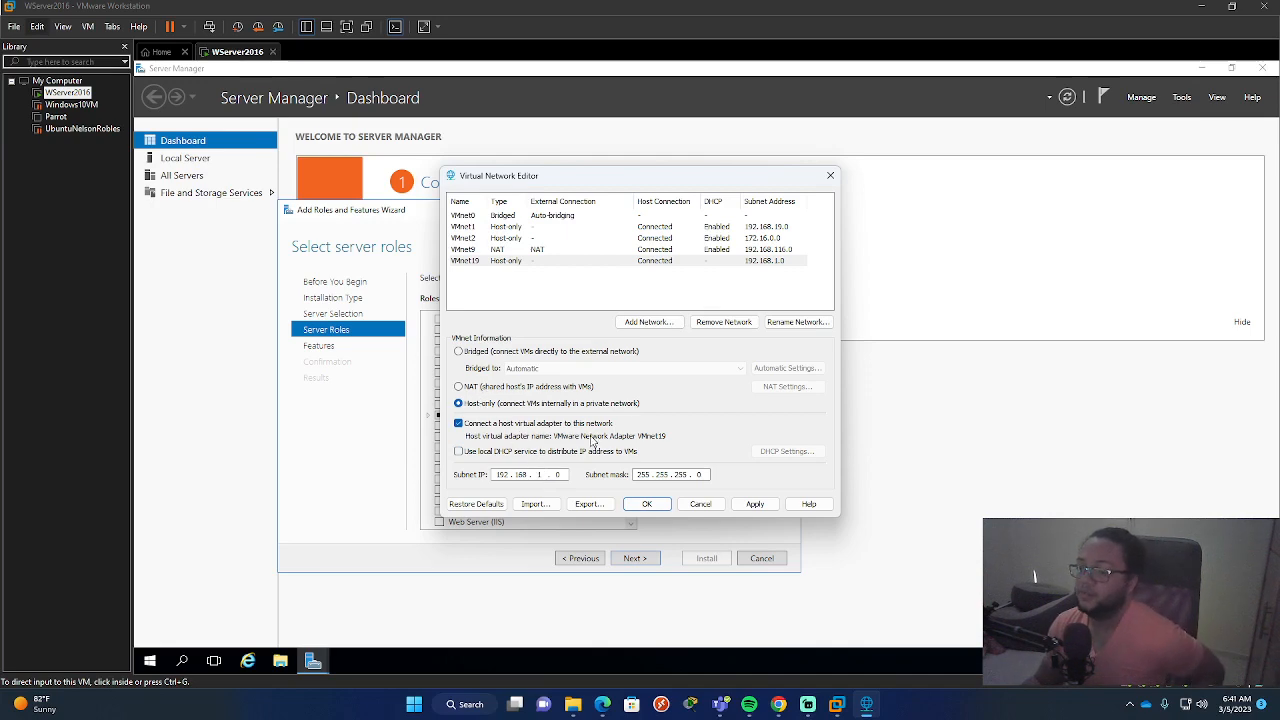
Try to switch VMnet19 to NAT, and apply and save its configuration as a host-only network.
{"action": "left_click", "coordinate": [460, 387]}
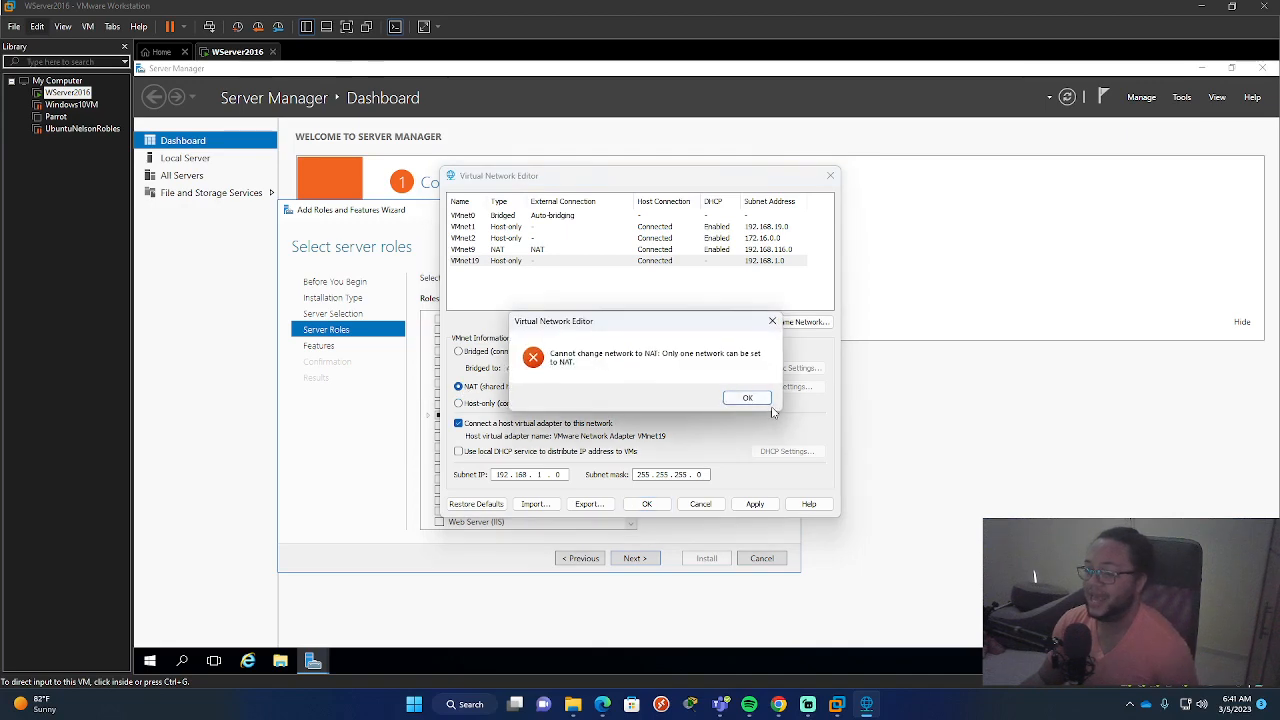
{"action": "left_click", "coordinate": [756, 399]}
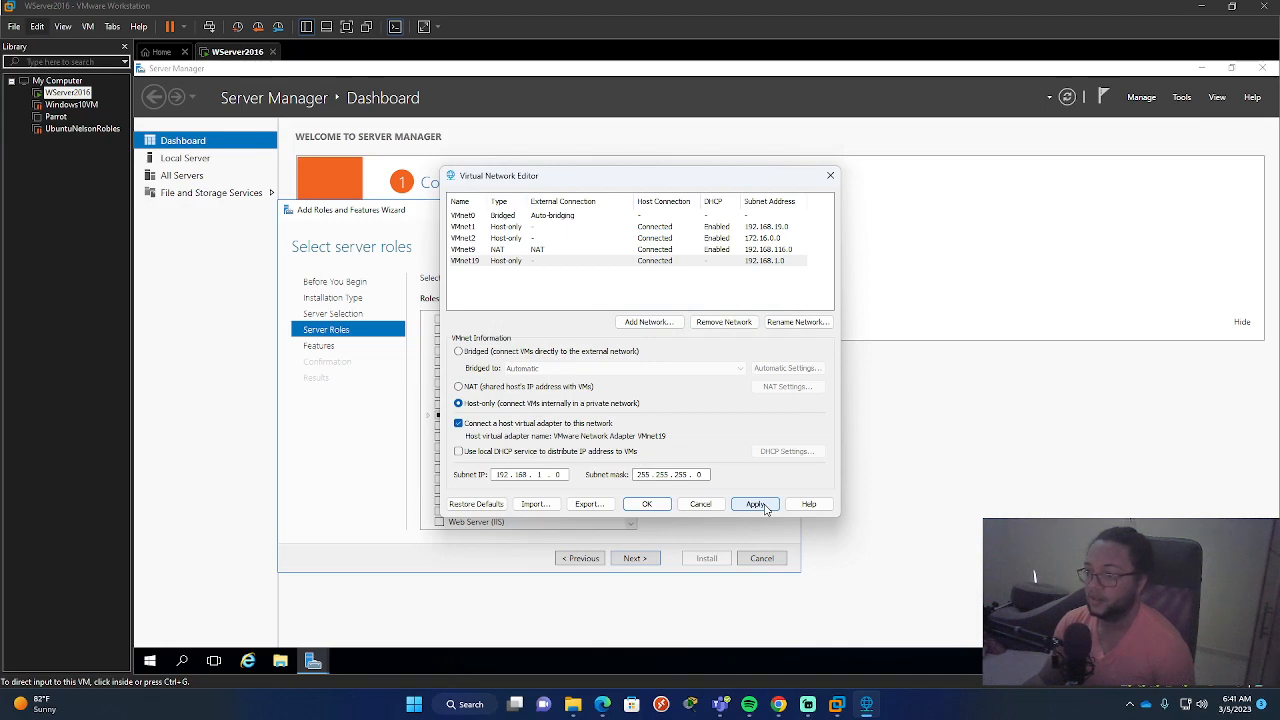
{"action": "left_click", "coordinate": [764, 507]}
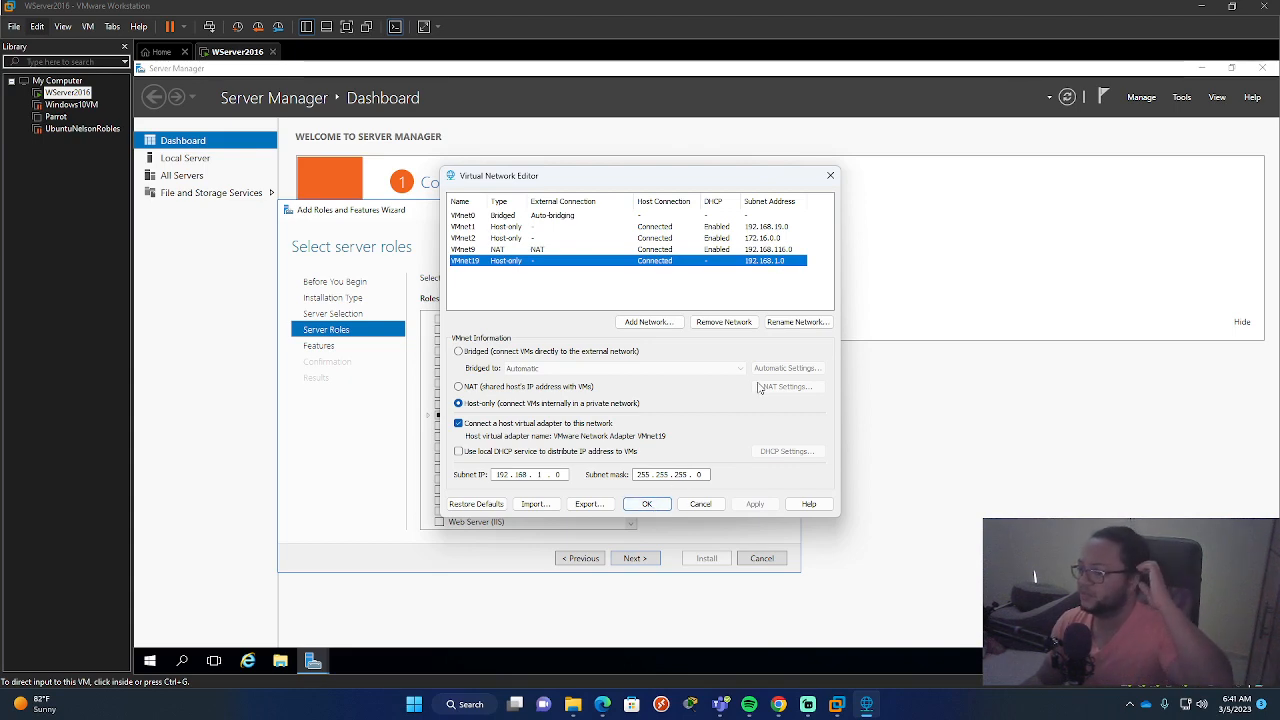
{"action": "left_click", "coordinate": [658, 510]}
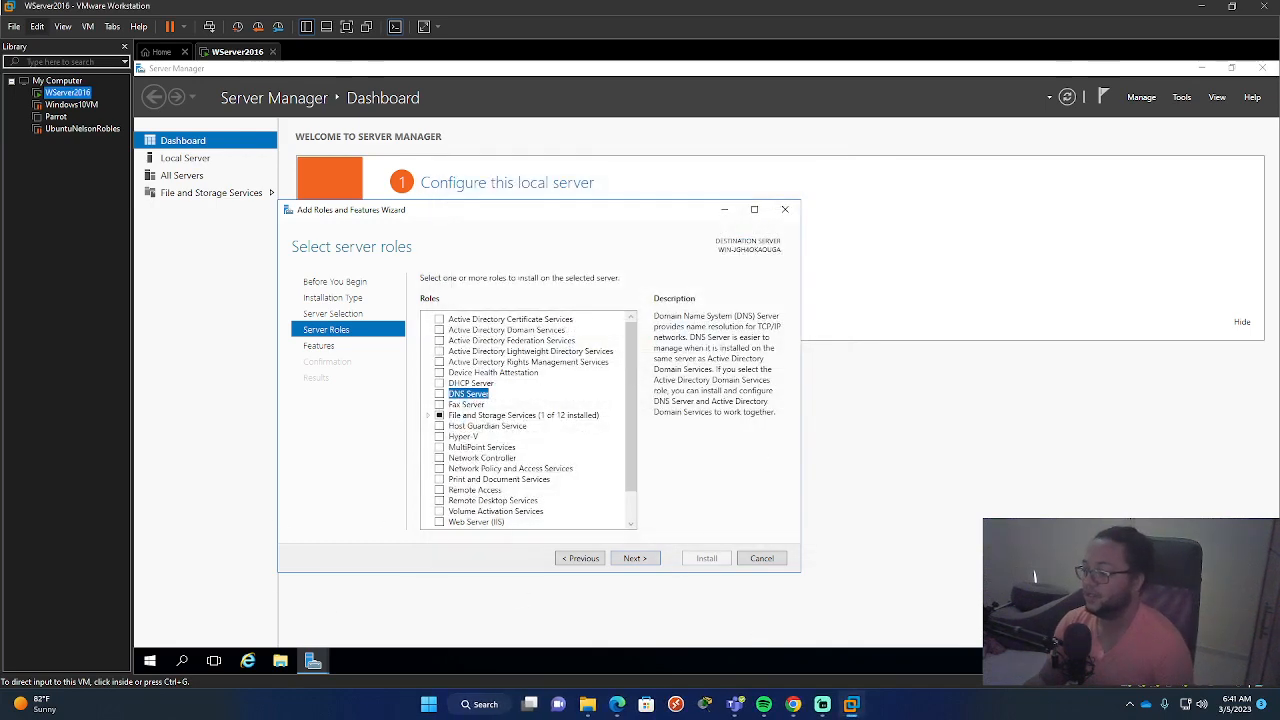
Connect the WServer2016 virtual machine's network adapter to the custom virtual network VMnet19 (Host-only) and save its settings.
{"action": "left_click", "coordinate": [658, 510]}
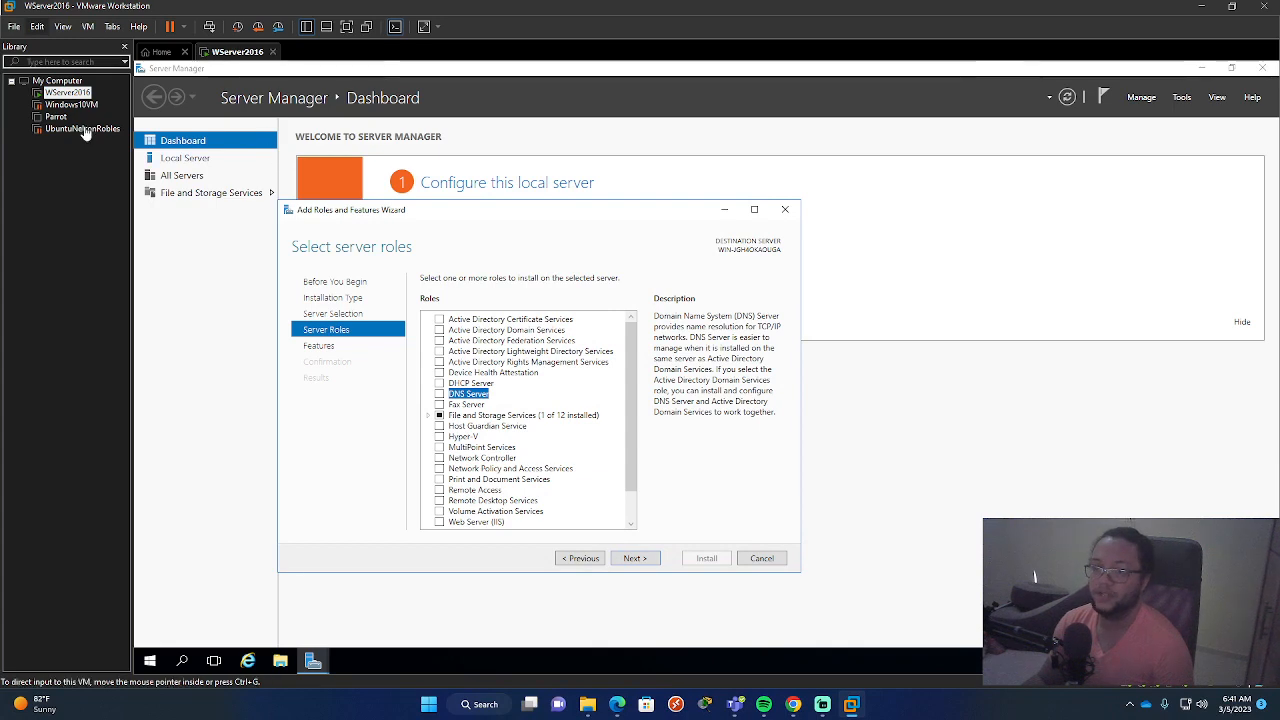
{"action": "right_click", "coordinate": [67, 92]}
{"action": "left_click", "coordinate": [110, 338]}
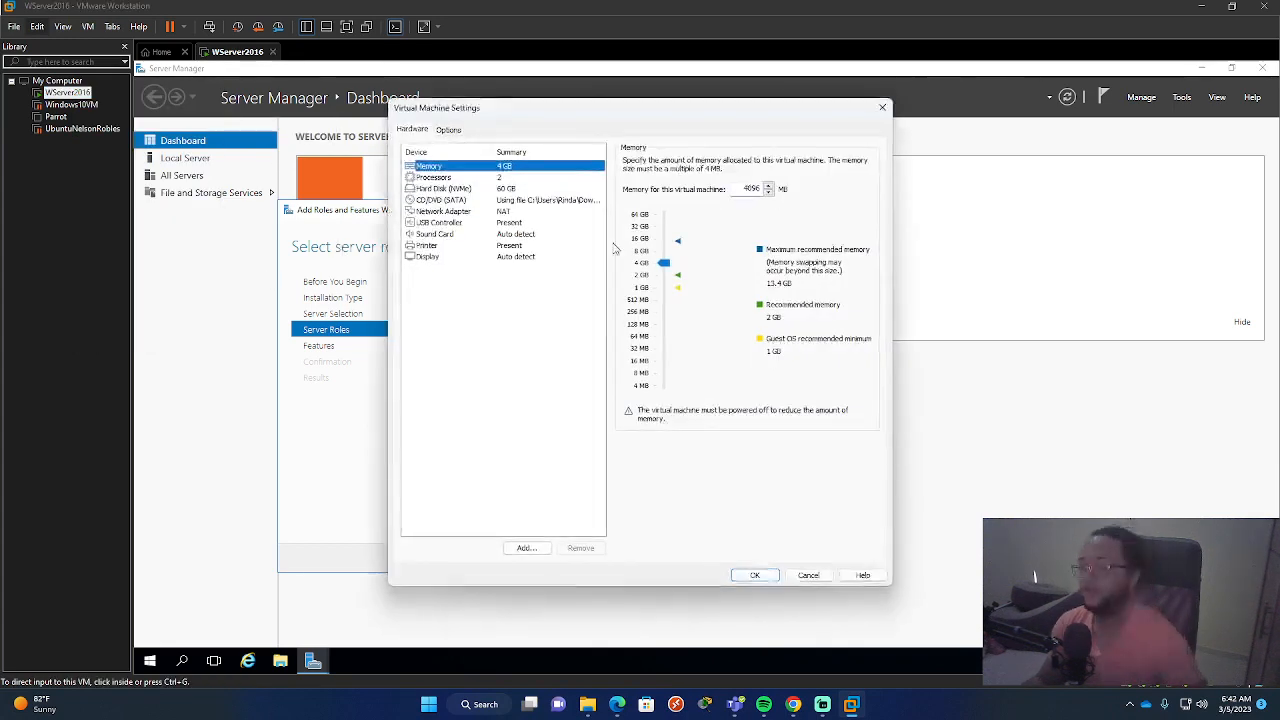
{"action": "left_click", "coordinate": [514, 223]}
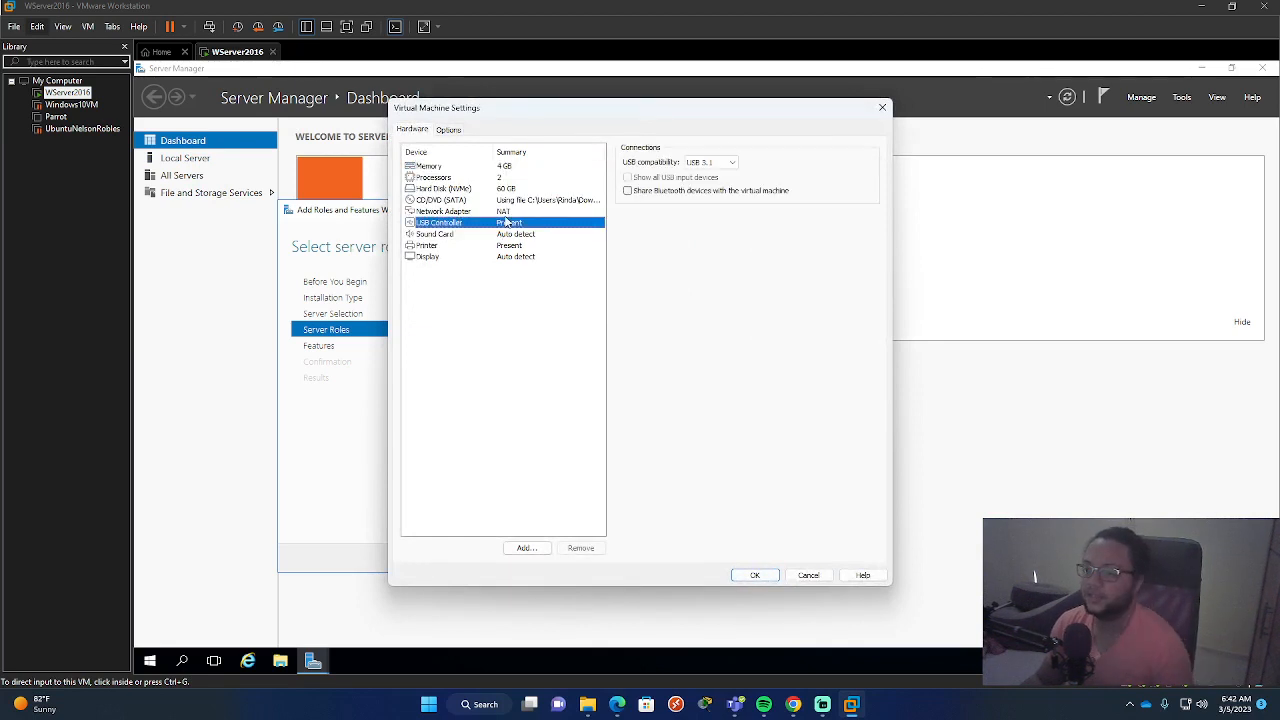
{"action": "left_click", "coordinate": [512, 211]}
{"action": "left_click", "coordinate": [511, 189]}
{"action": "left_click", "coordinate": [498, 213]}
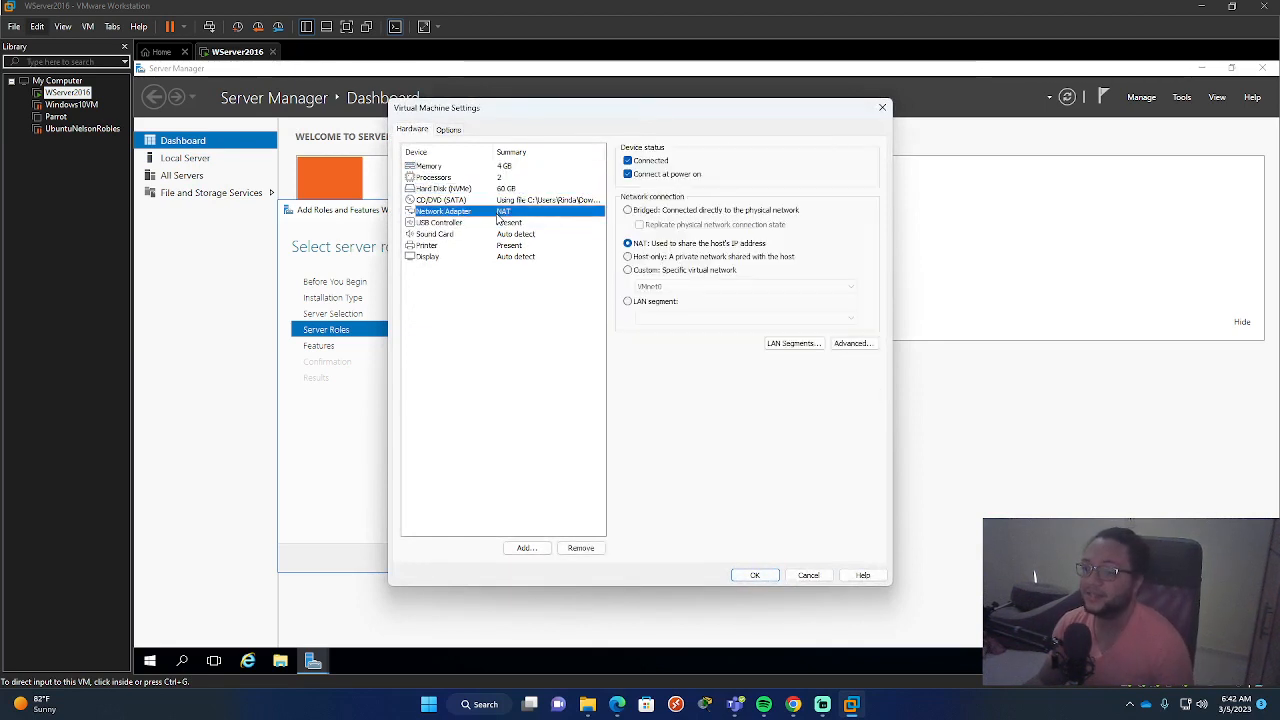
{"action": "left_click", "coordinate": [650, 270]}
{"action": "left_click", "coordinate": [700, 286]}
{"action": "left_click", "coordinate": [712, 464]}
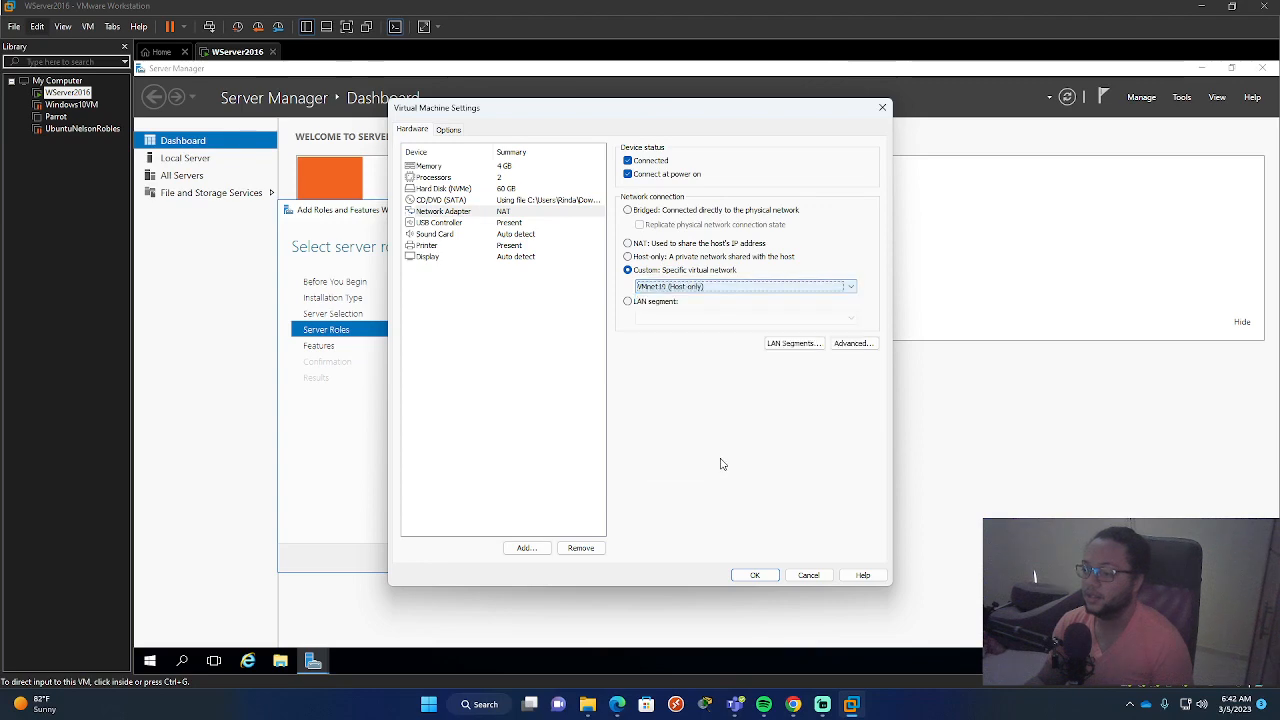
{"action": "key", "text": "Return"}
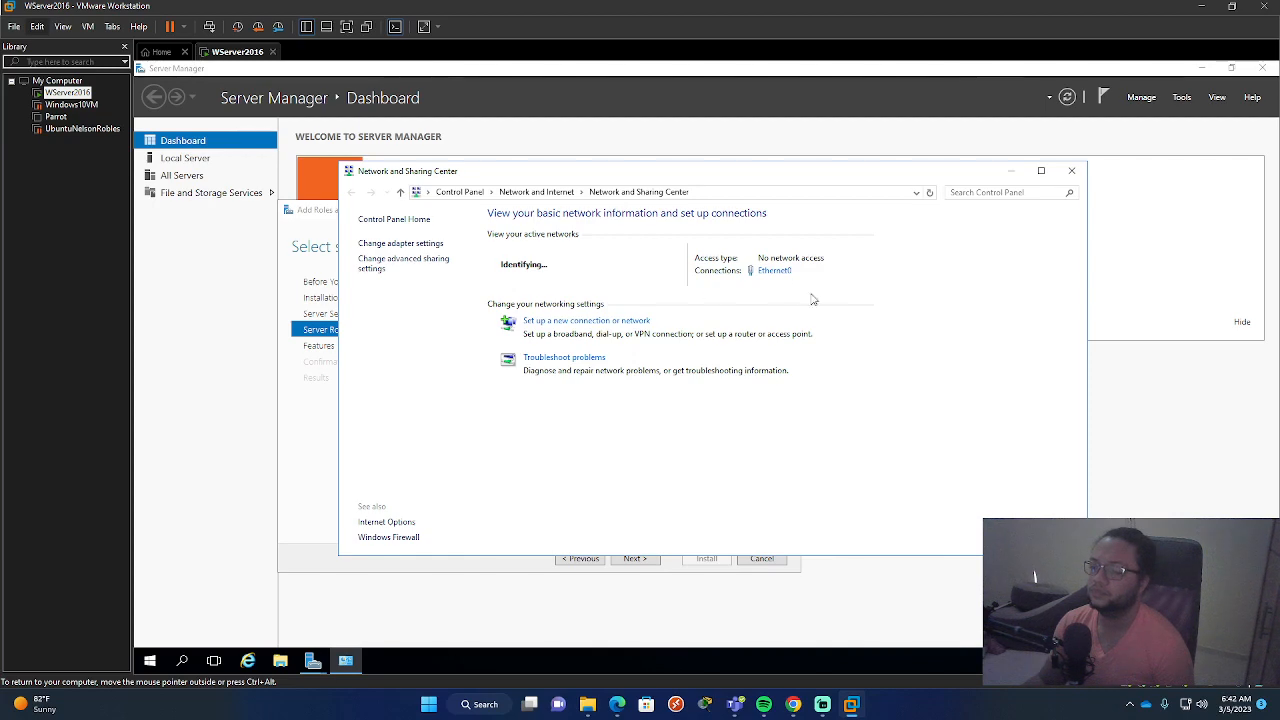
Open Ethernet0's Internet Protocol Version 4 (TCP/IPv4) properties and switch to a manually specified IP address.
{"action": "left_click", "coordinate": [776, 274]}
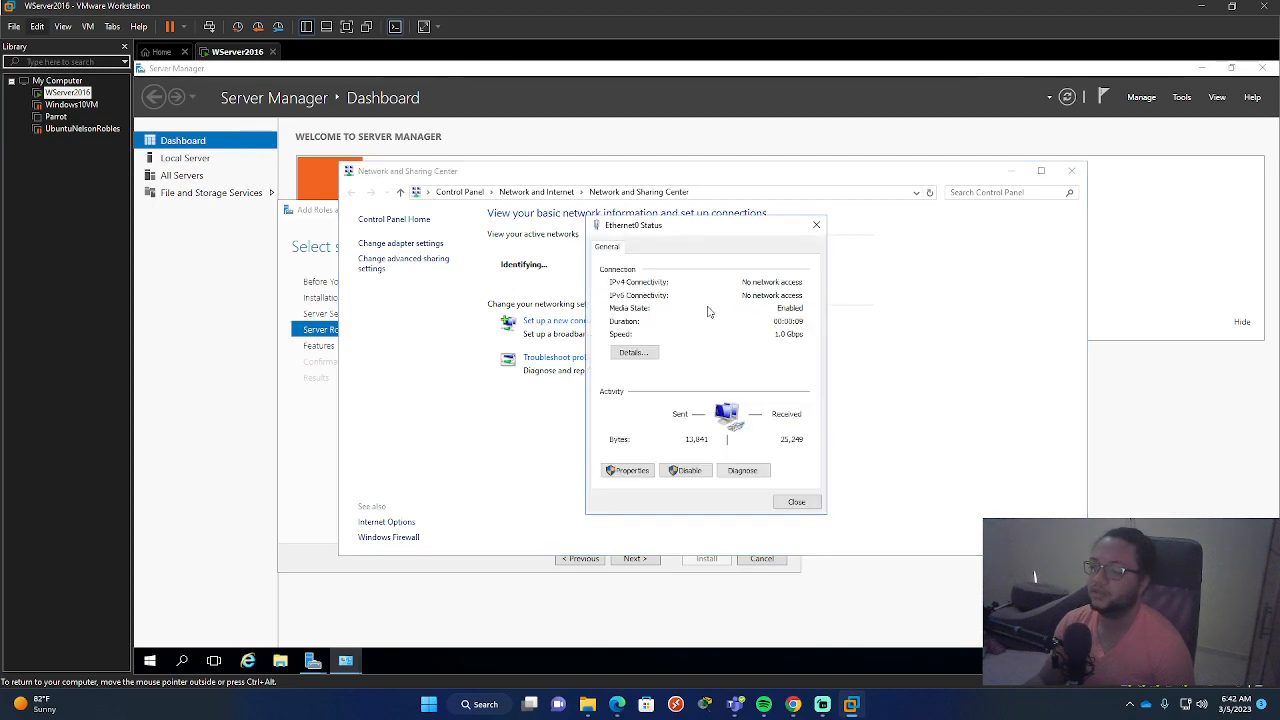
{"action": "left_click", "coordinate": [630, 471]}
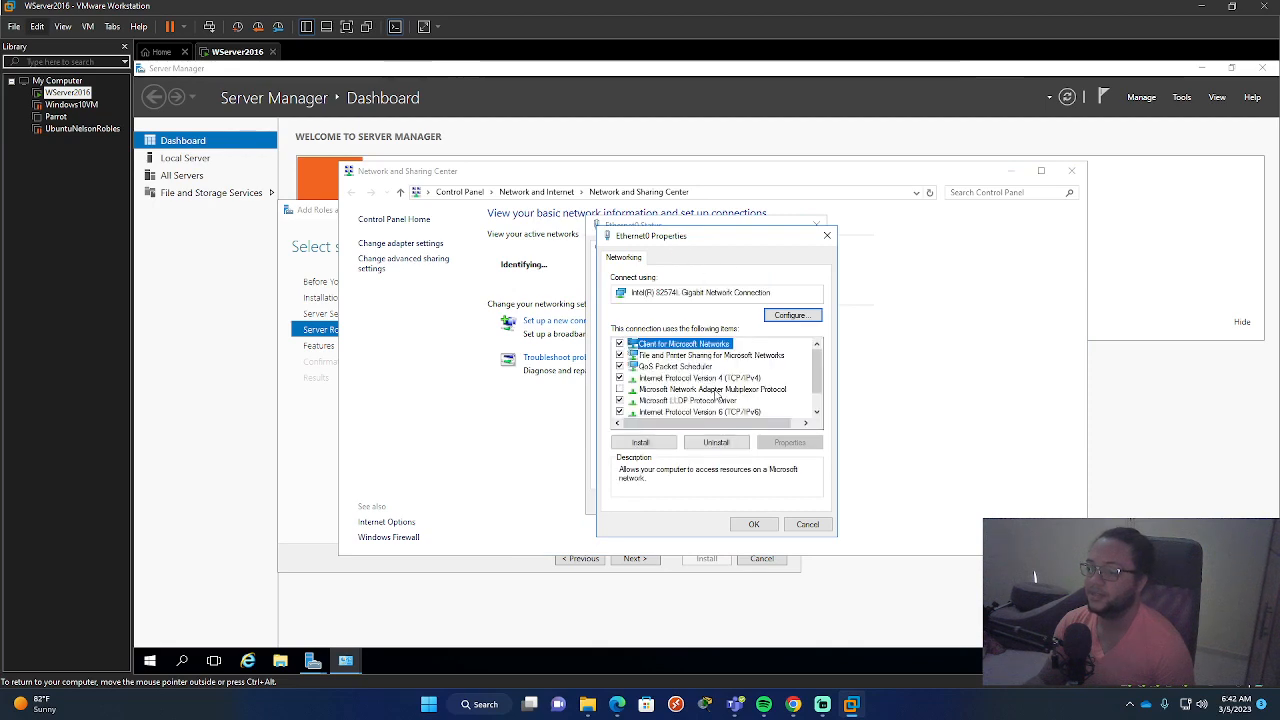
{"action": "left_click", "coordinate": [700, 379]}
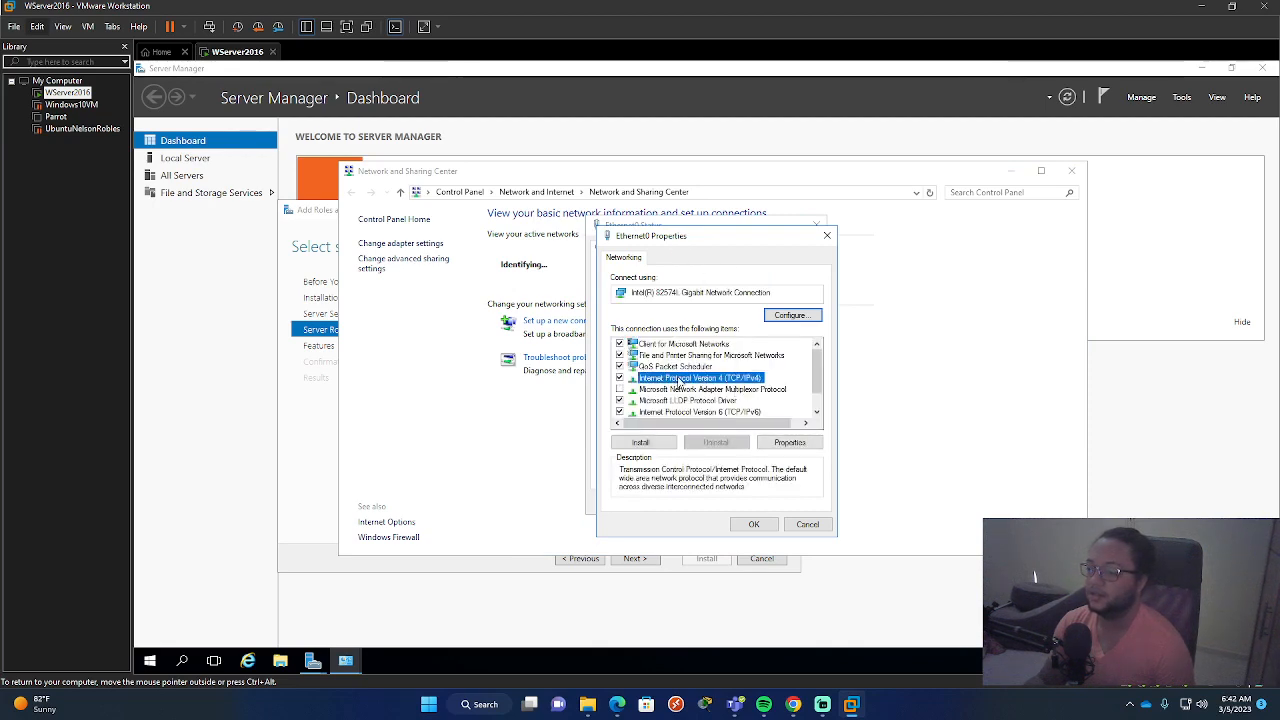
{"action": "left_click", "coordinate": [784, 447]}
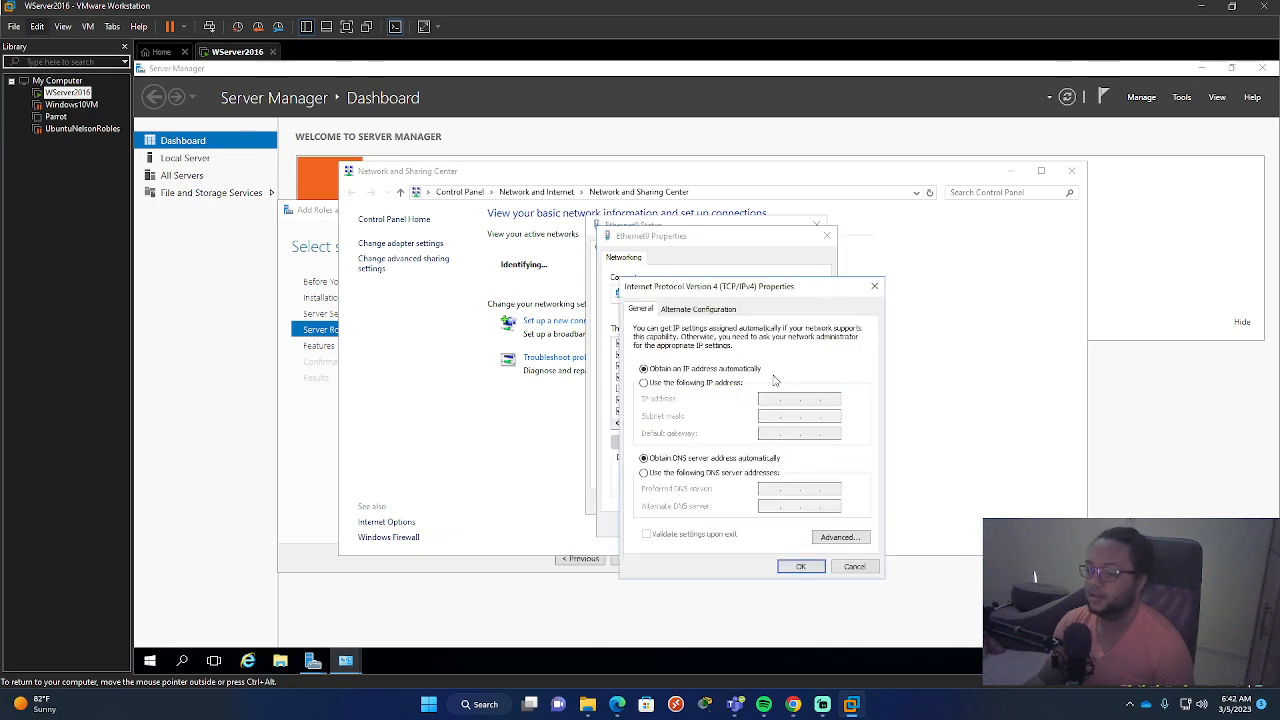
{"action": "left_click_drag", "start_coordinate": [744, 292], "coordinate": [562, 243]}
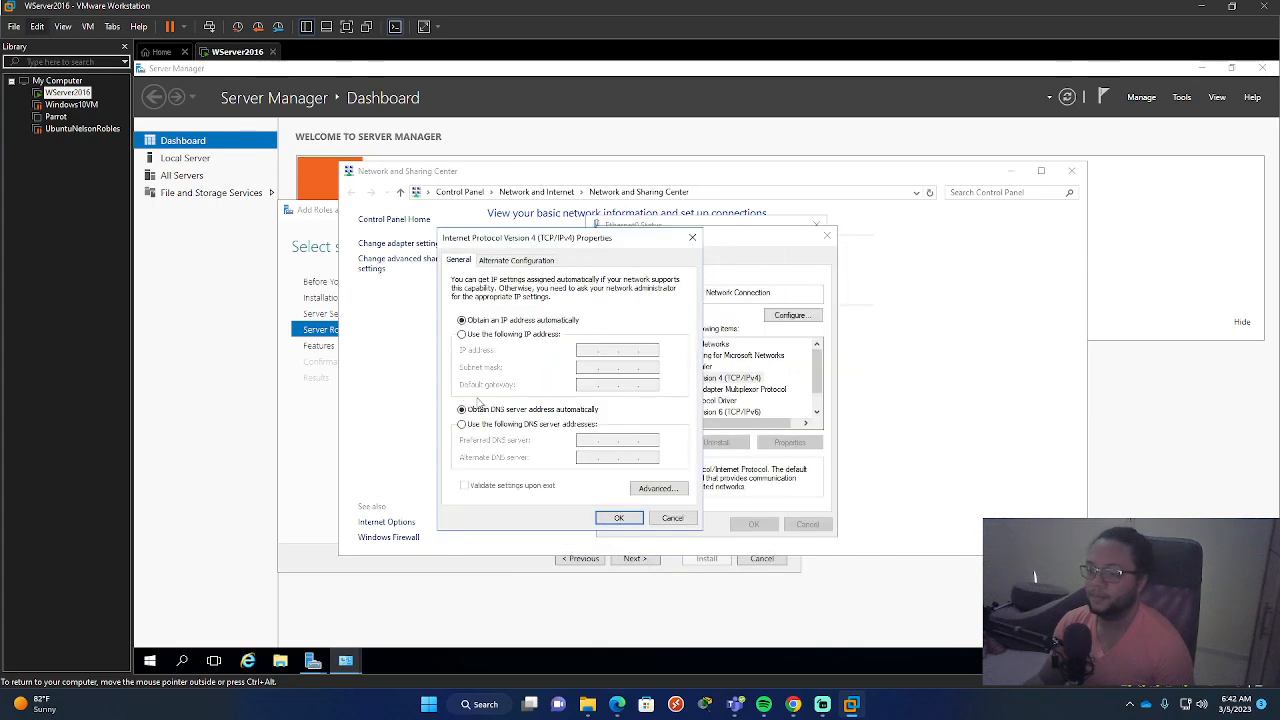
{"action": "left_click", "coordinate": [462, 334]}
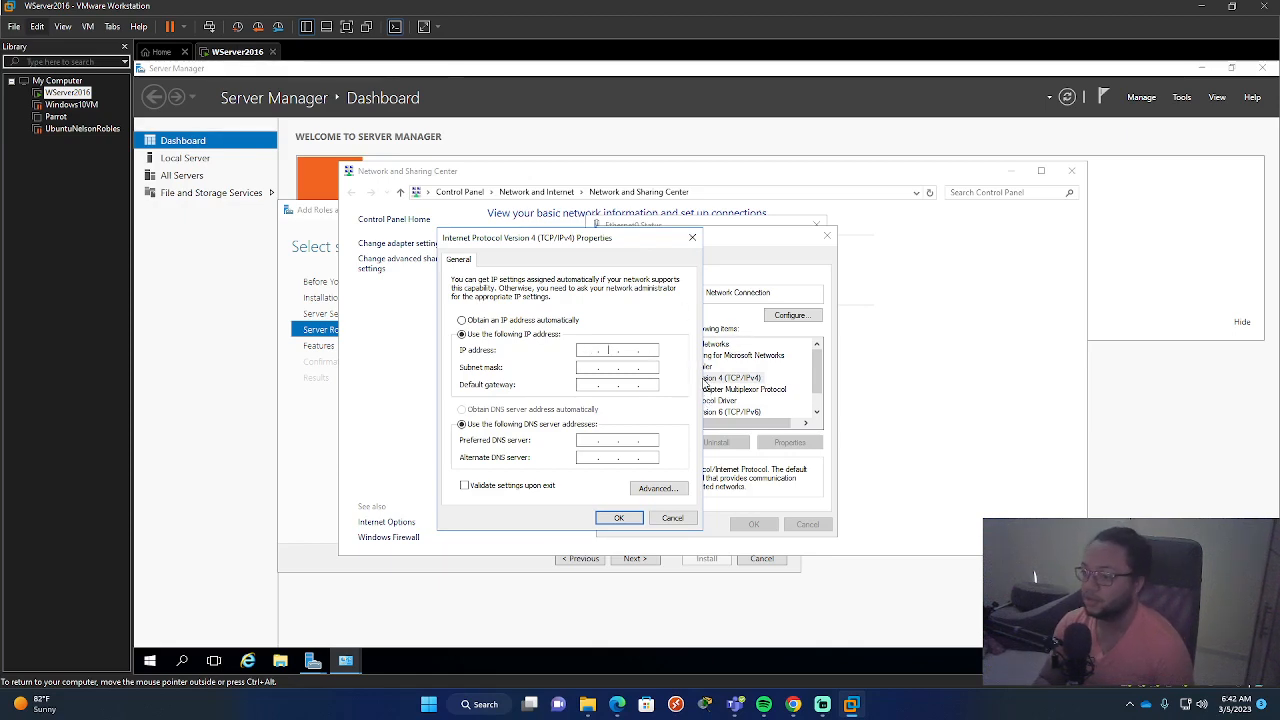
Enter the IP address 192.168.1.0 with subnet mask 255.255.255.0 and try to apply the settings.
{"action": "type", "text": "19"}
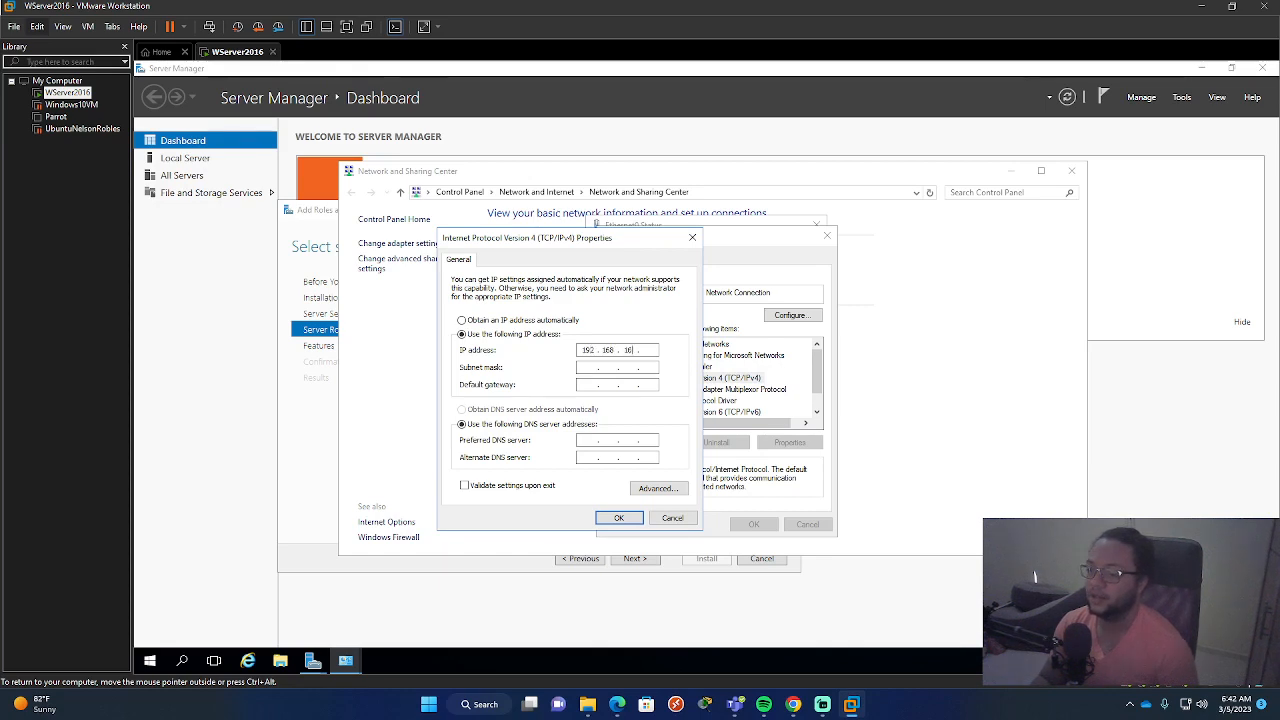
{"action": "type", "text": "2.168.16"}
{"action": "key", "text": "BackSpace"}
{"action": "key", "text": "Tab"}
{"action": "type", "text": "2"}
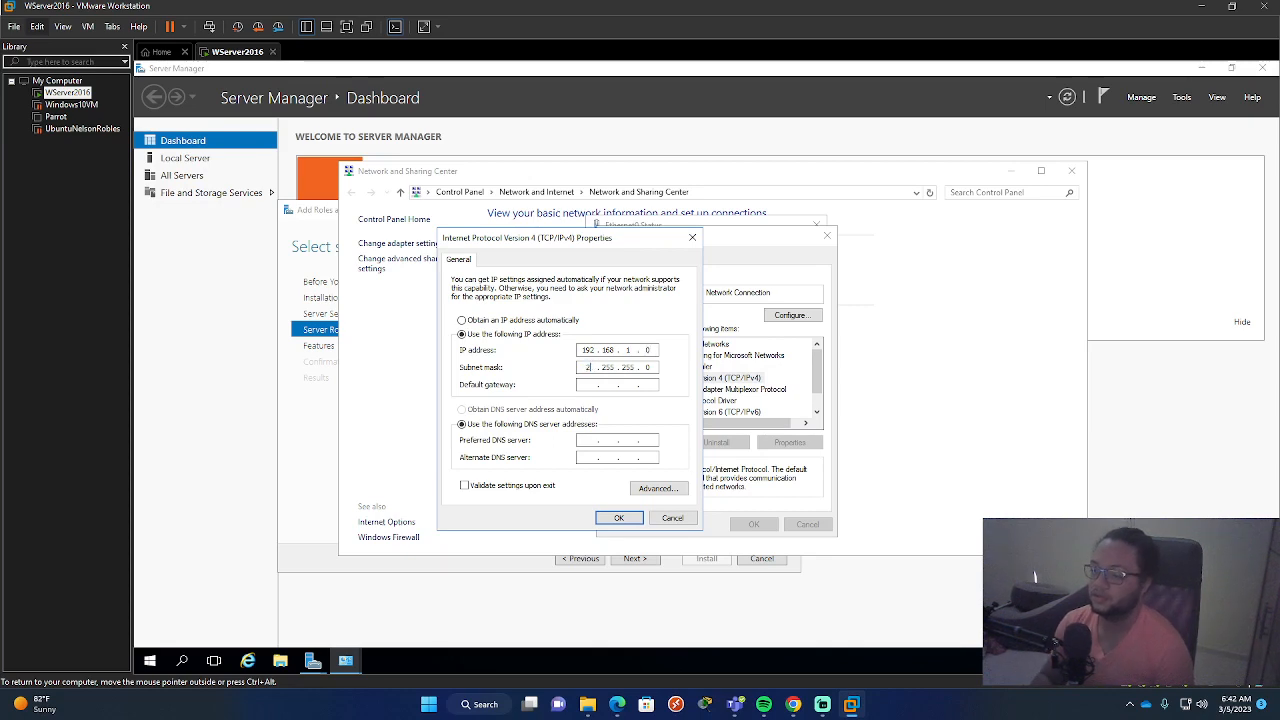
{"action": "type", "text": "55"}
{"action": "left_click", "coordinate": [589, 385]}
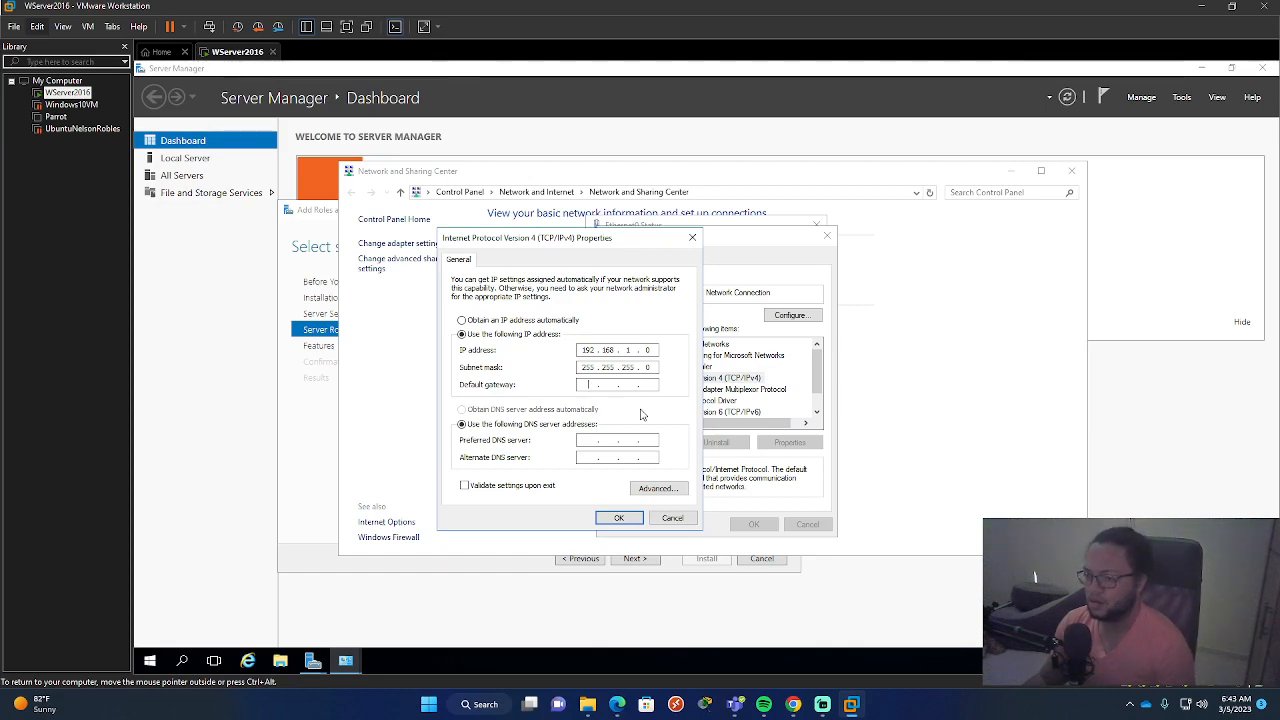
{"action": "left_click", "coordinate": [619, 519]}
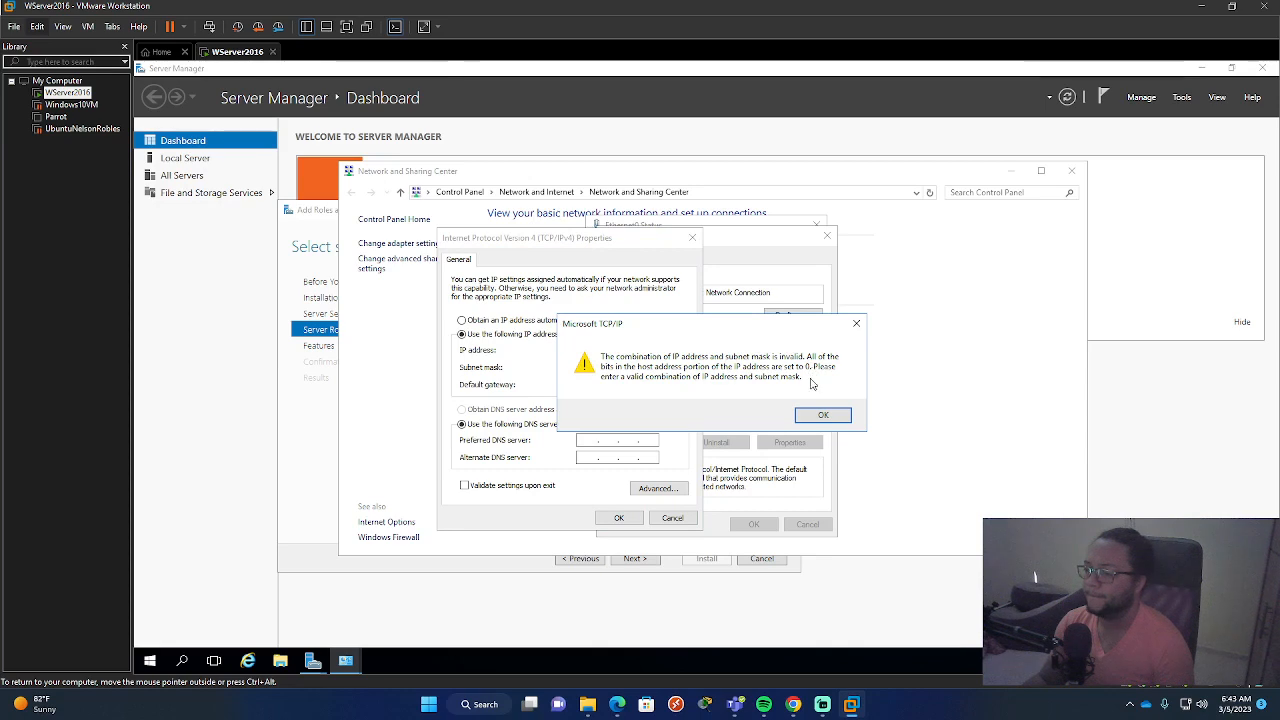
{"action": "left_click", "coordinate": [823, 414]}
Try to re-enter the beginning of the IP address as 192.168 and apply the IPv4 settings again.
{"action": "left_click", "coordinate": [651, 368]}
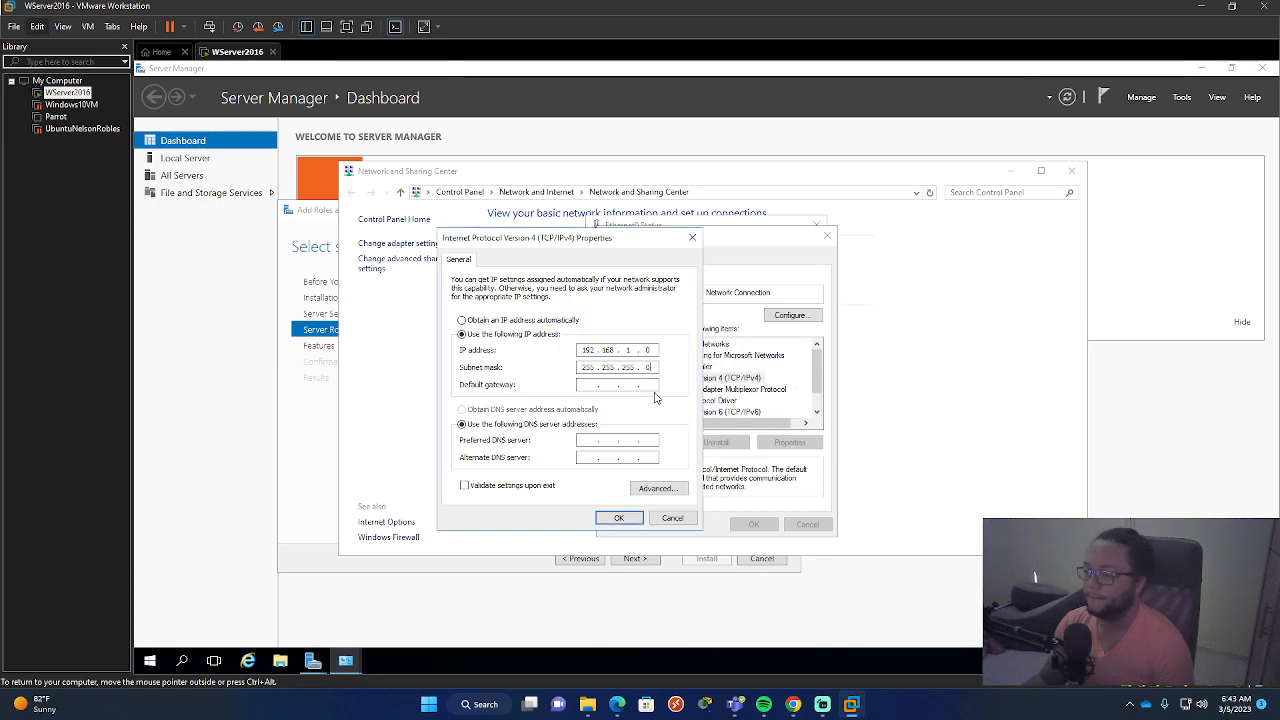
{"action": "key", "text": "shift+Tab"}
{"action": "type", "text": "192 . 168"}
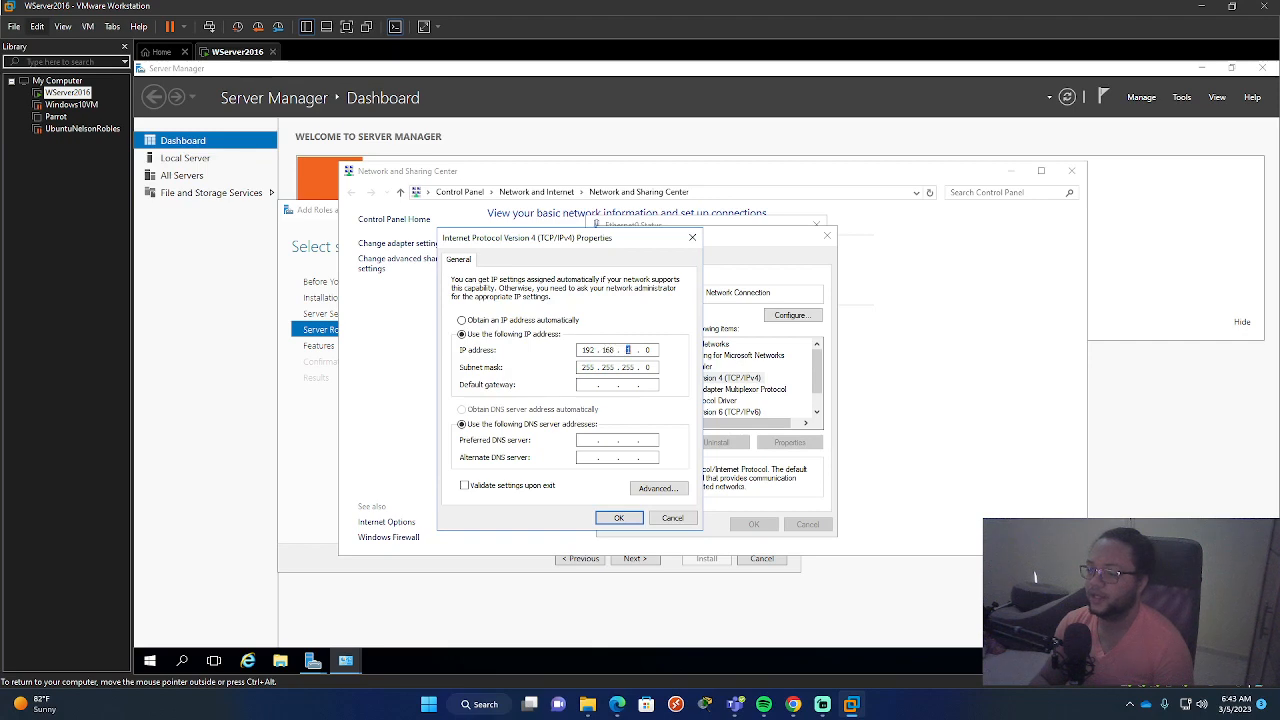
{"action": "key", "text": "Return"}
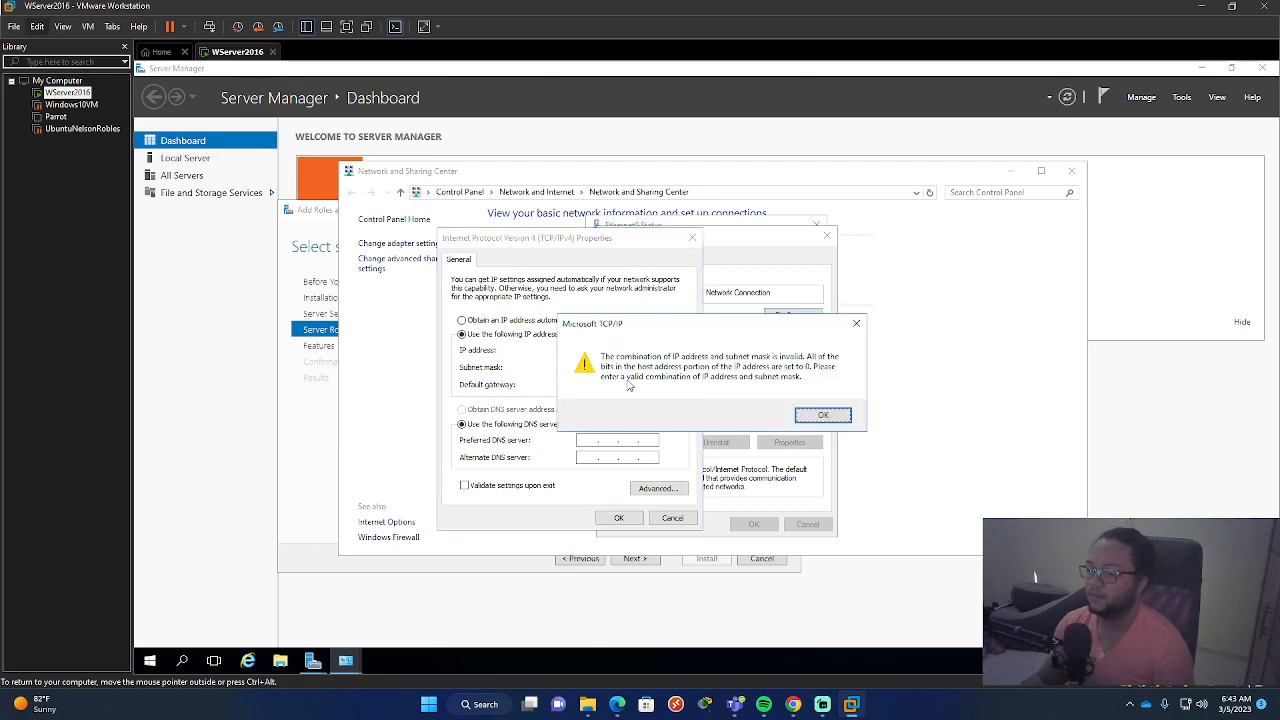
{"action": "left_click", "coordinate": [815, 420]}
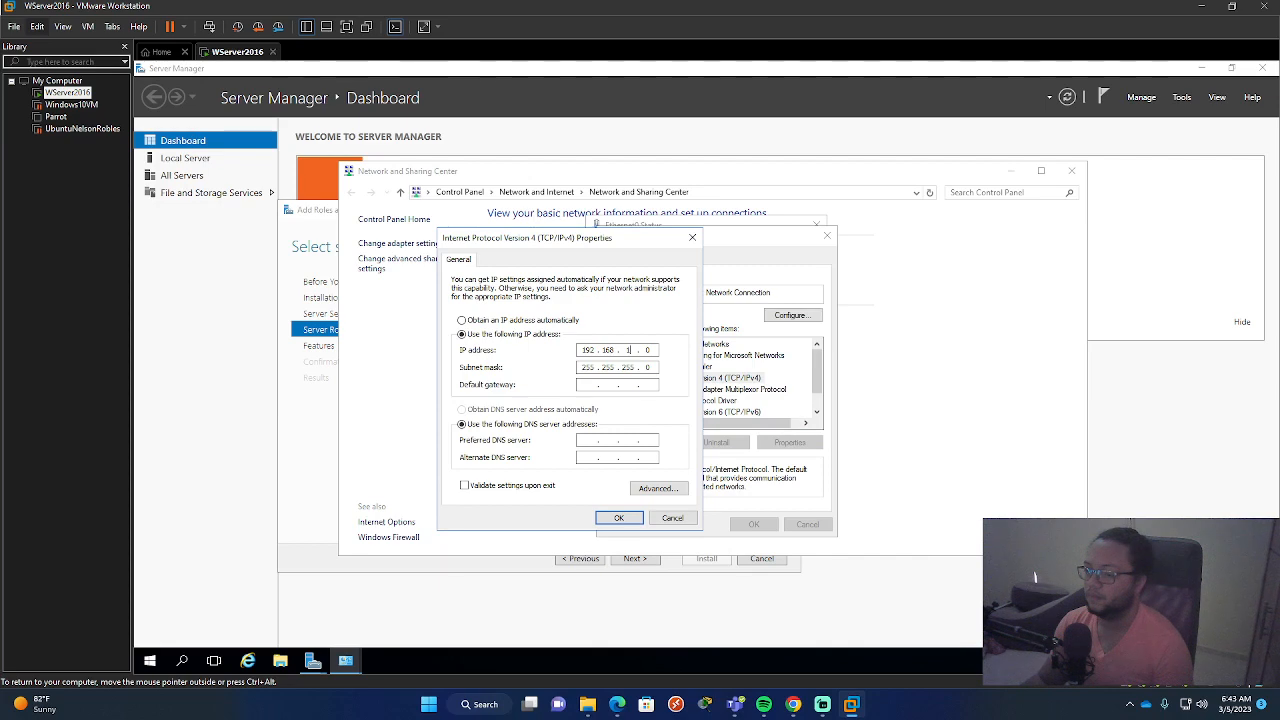
Change the server's static IP address to 192.168.1.3, apply it, and close the Ethernet0 and network windows.
{"action": "key", "text": "shift+Tab"}
{"action": "left_click_drag", "start_coordinate": [645, 350], "coordinate": [677, 378]}
{"action": "key", "text": "BackSpace"}
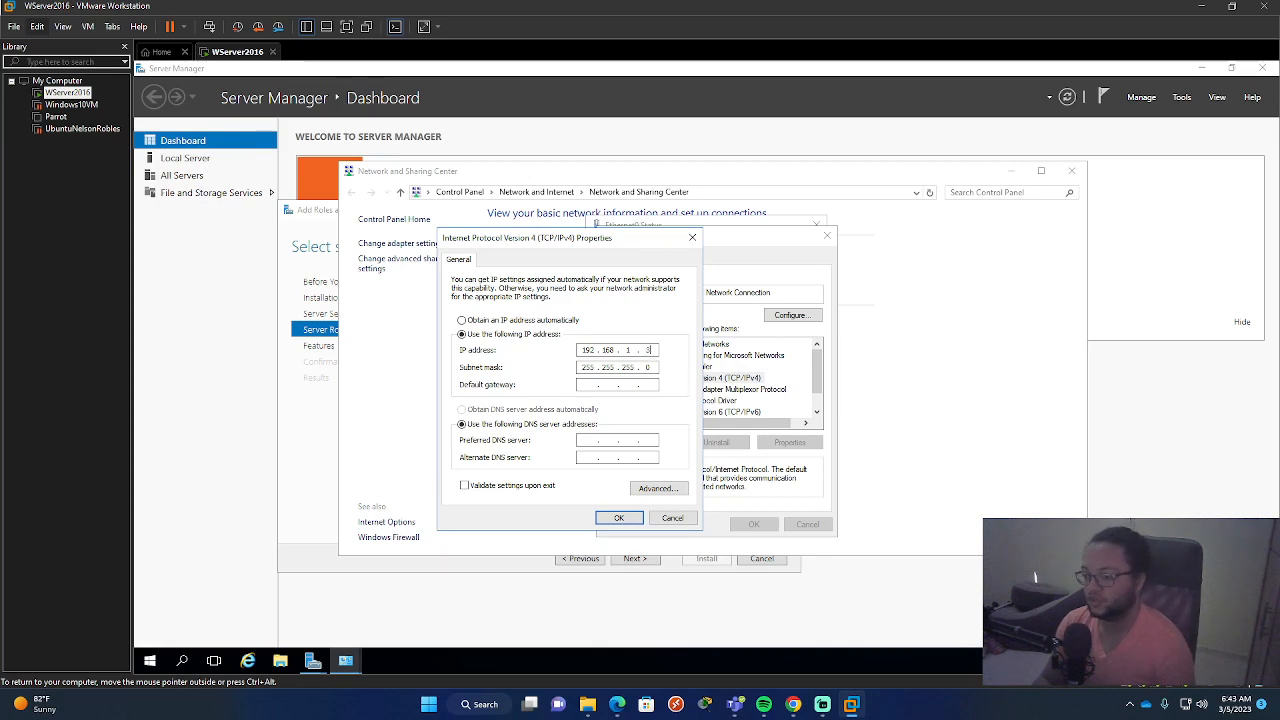
{"action": "left_click", "coordinate": [622, 517]}
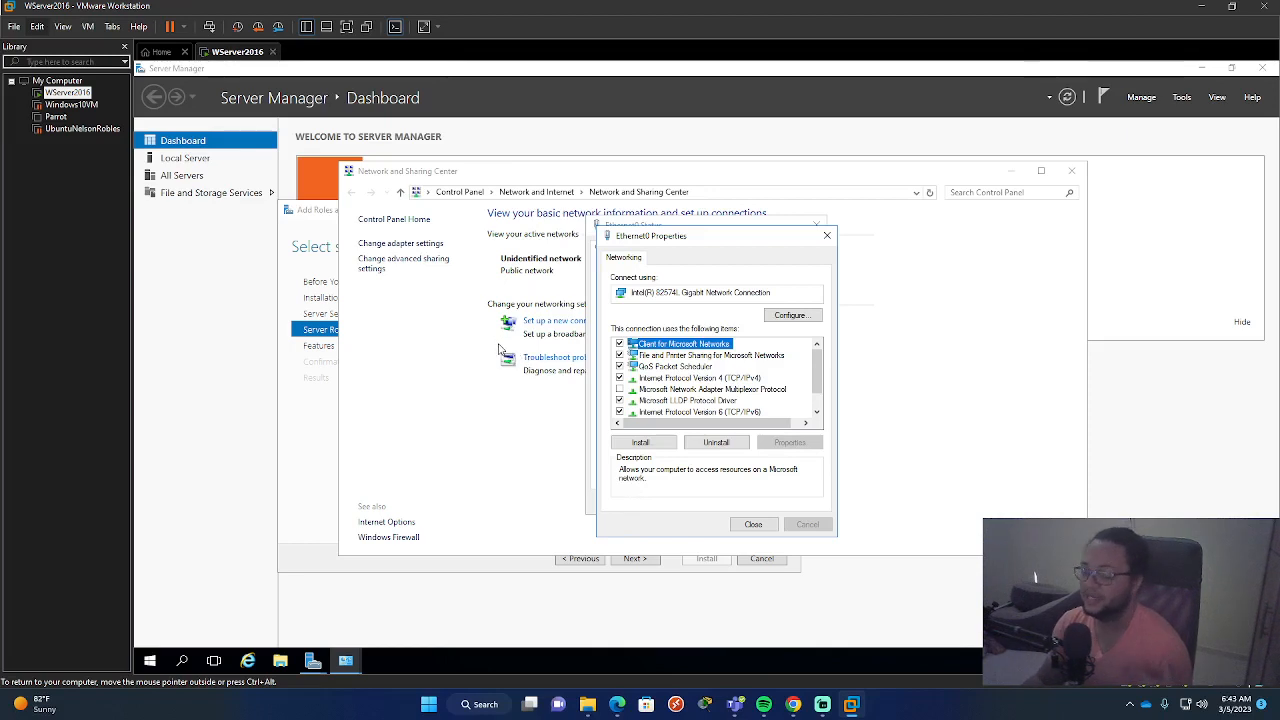
{"action": "left_click", "coordinate": [755, 526]}
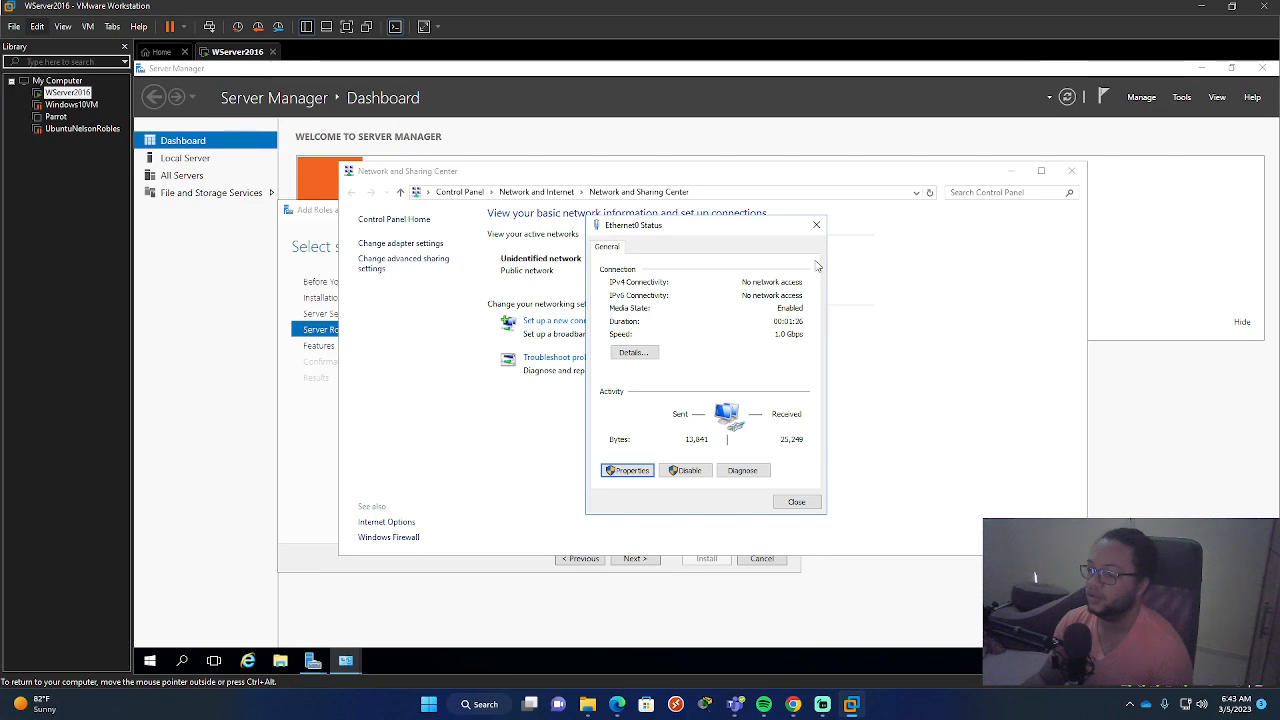
{"action": "left_click", "coordinate": [816, 225]}
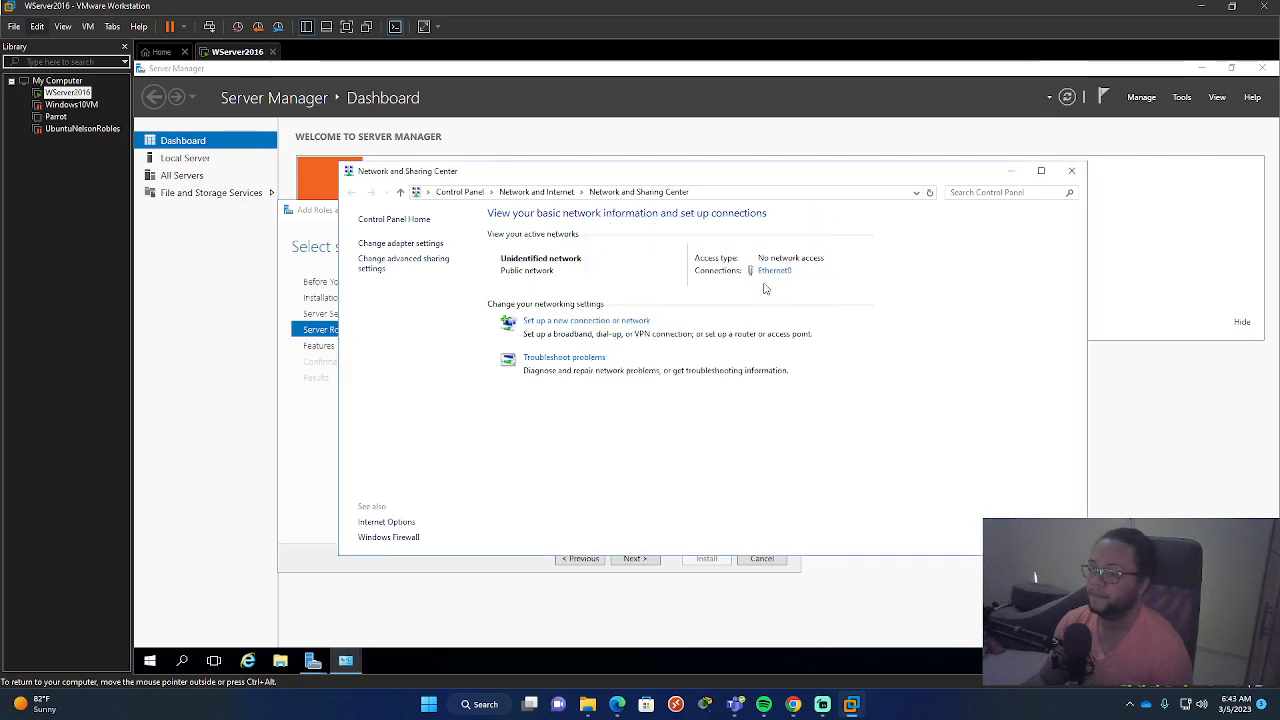
{"action": "left_click", "coordinate": [1073, 176]}
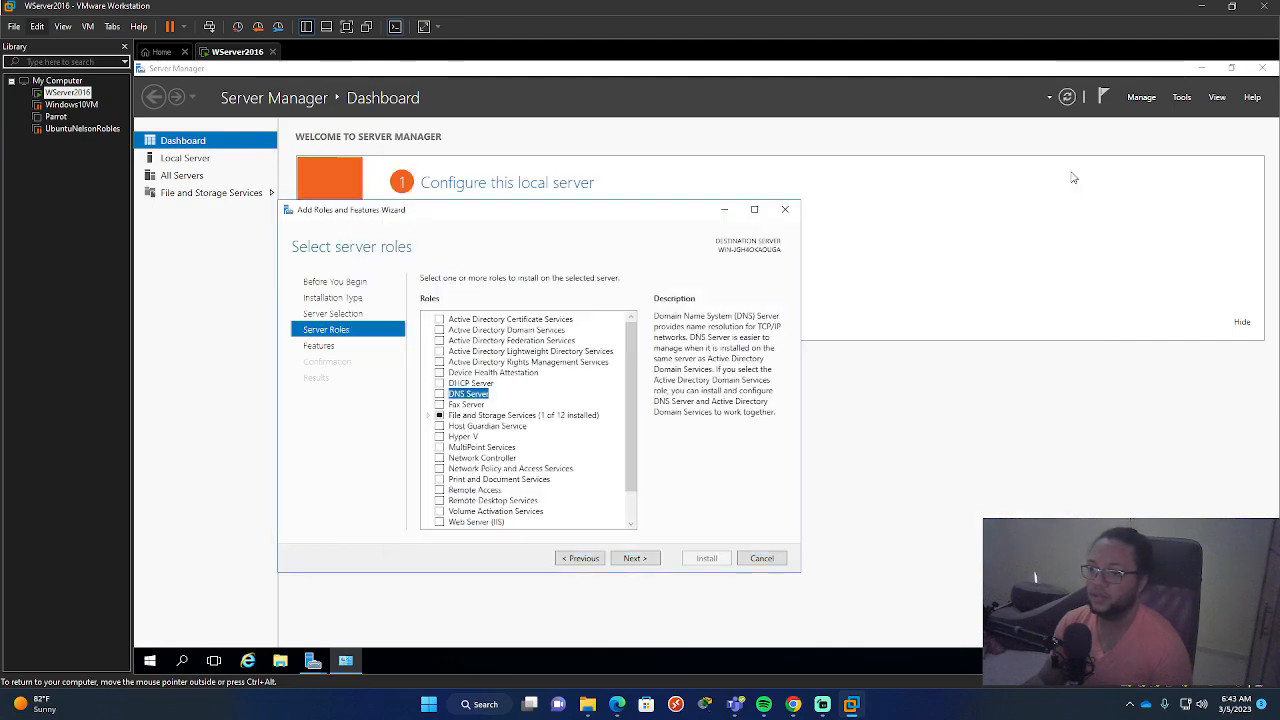
Select the DNS Server role and add its required features, including the management tools.
{"action": "left_click", "coordinate": [440, 395]}
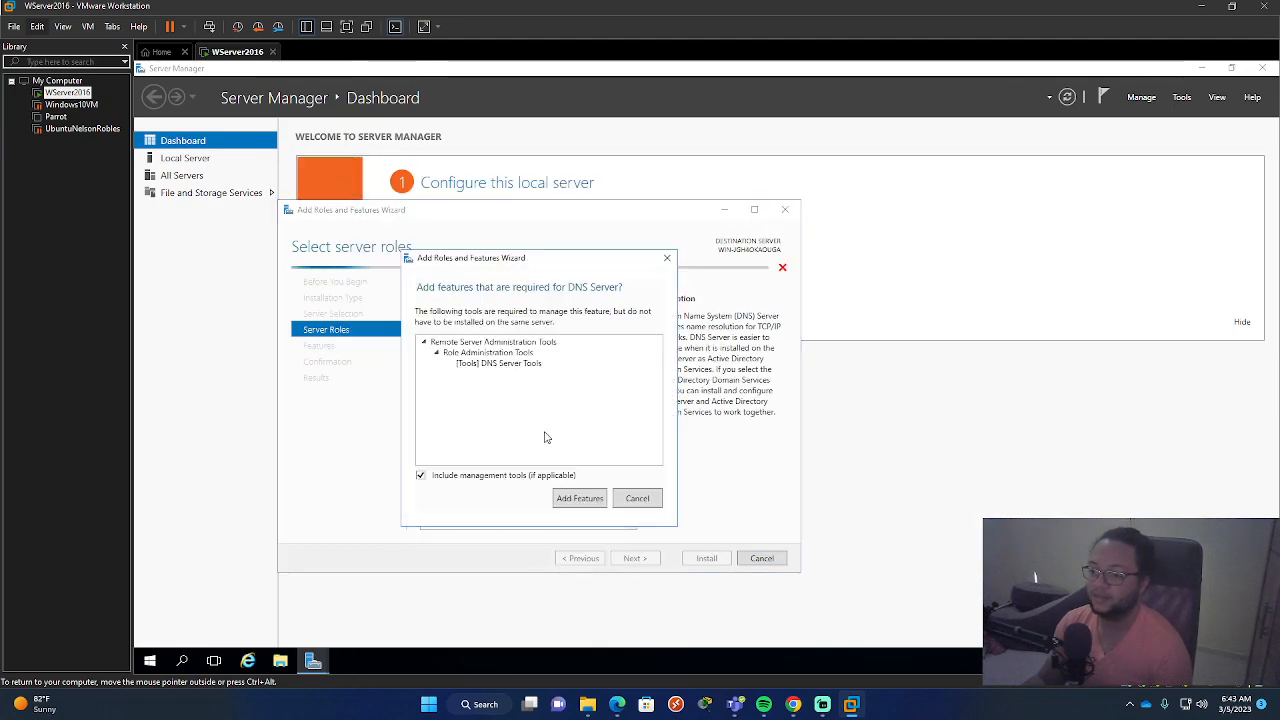
{"action": "left_click", "coordinate": [597, 507]}
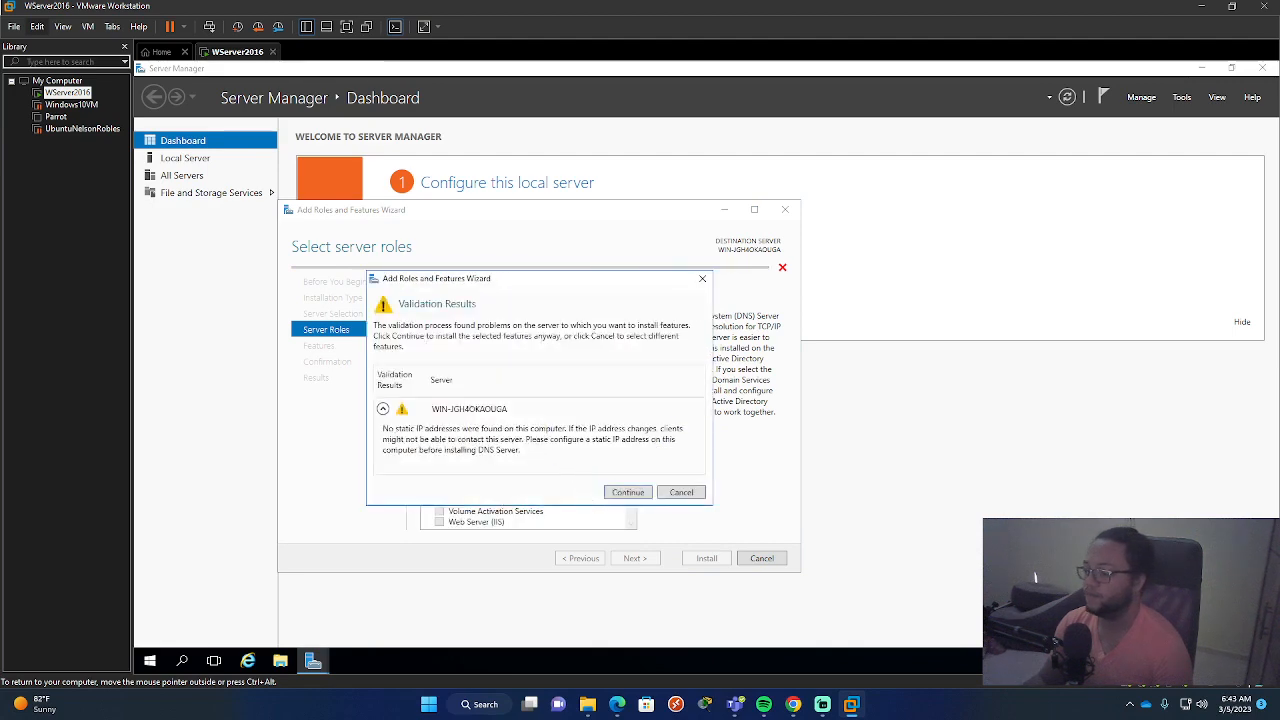
Check the static address in Ethernet0's TCP/IPv4 properties, close them, and return to the role wizard's validation results.
{"action": "right_click", "coordinate": [1170, 661]}
{"action": "left_click", "coordinate": [1135, 648]}
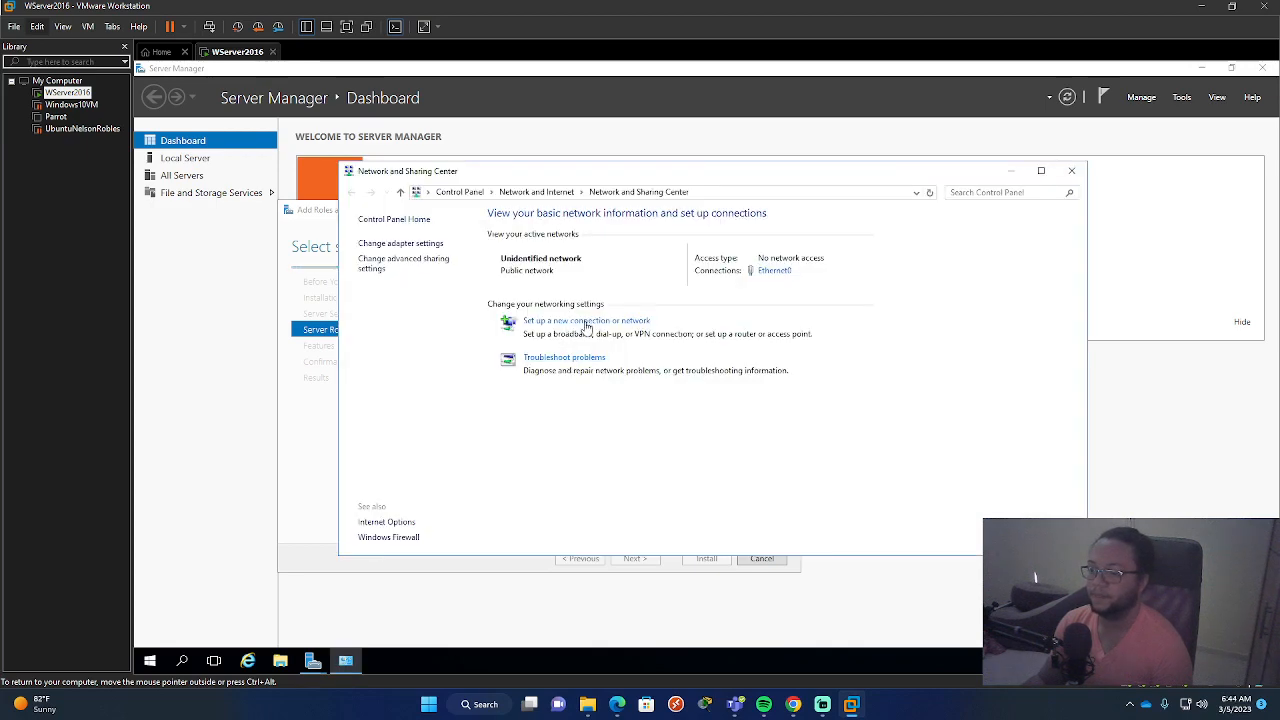
{"action": "left_click", "coordinate": [777, 274]}
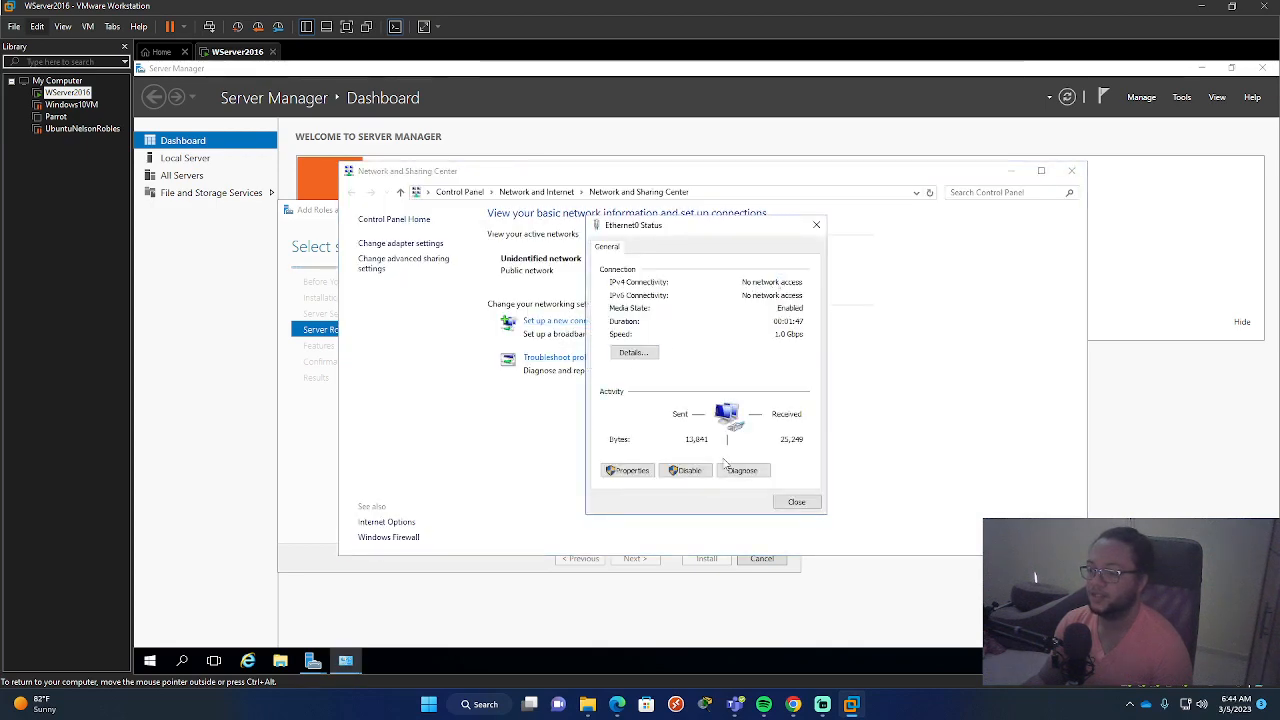
{"action": "left_click", "coordinate": [628, 469]}
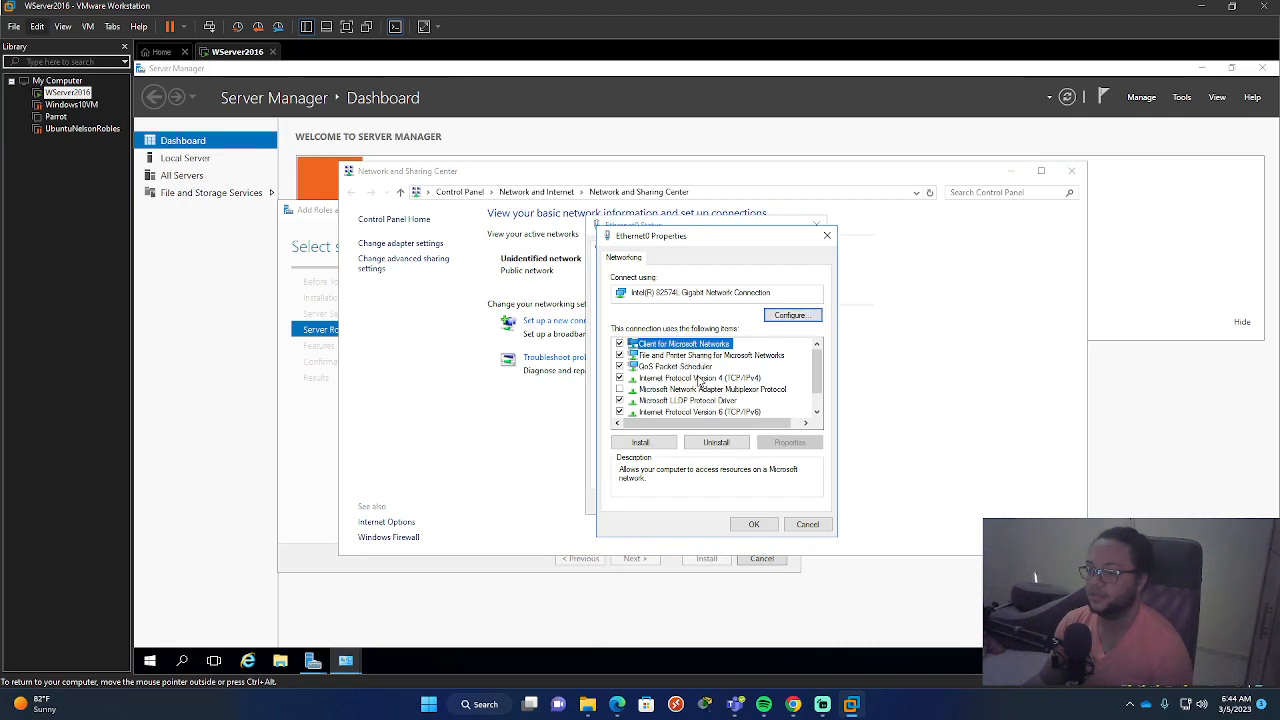
{"action": "left_click", "coordinate": [696, 378]}
{"action": "left_click", "coordinate": [789, 443]}
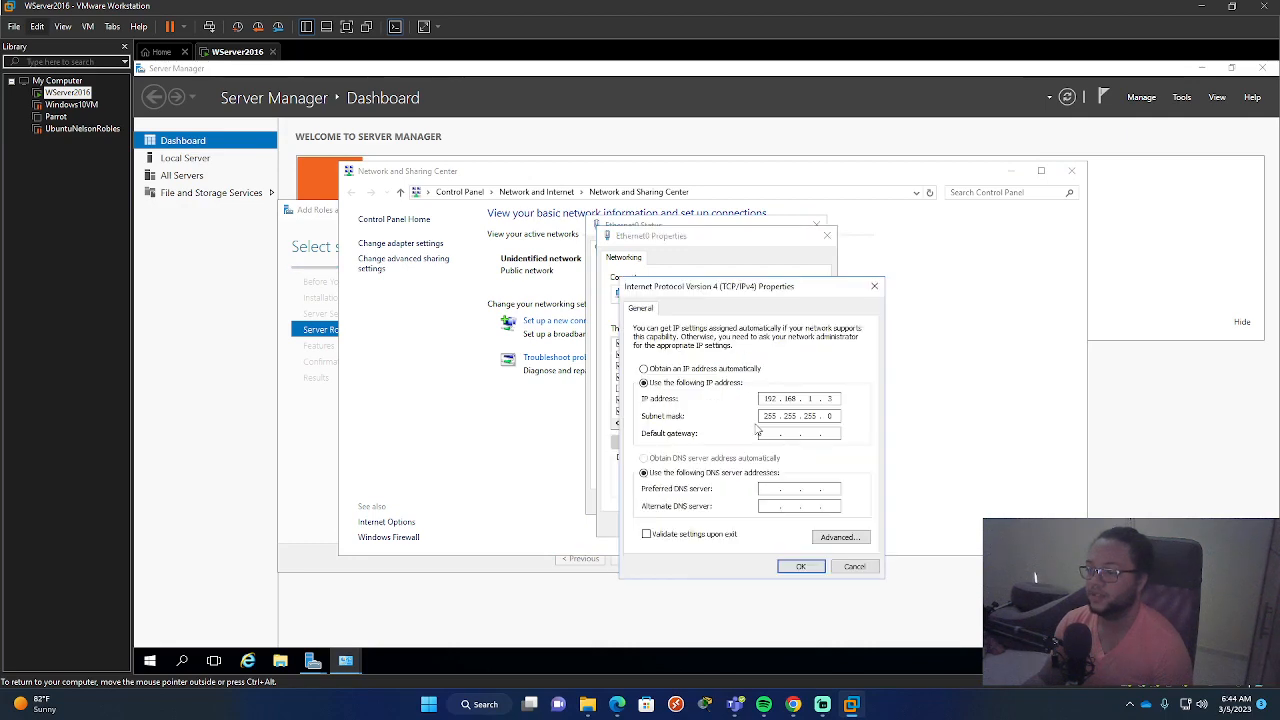
{"action": "left_click", "coordinate": [798, 567]}
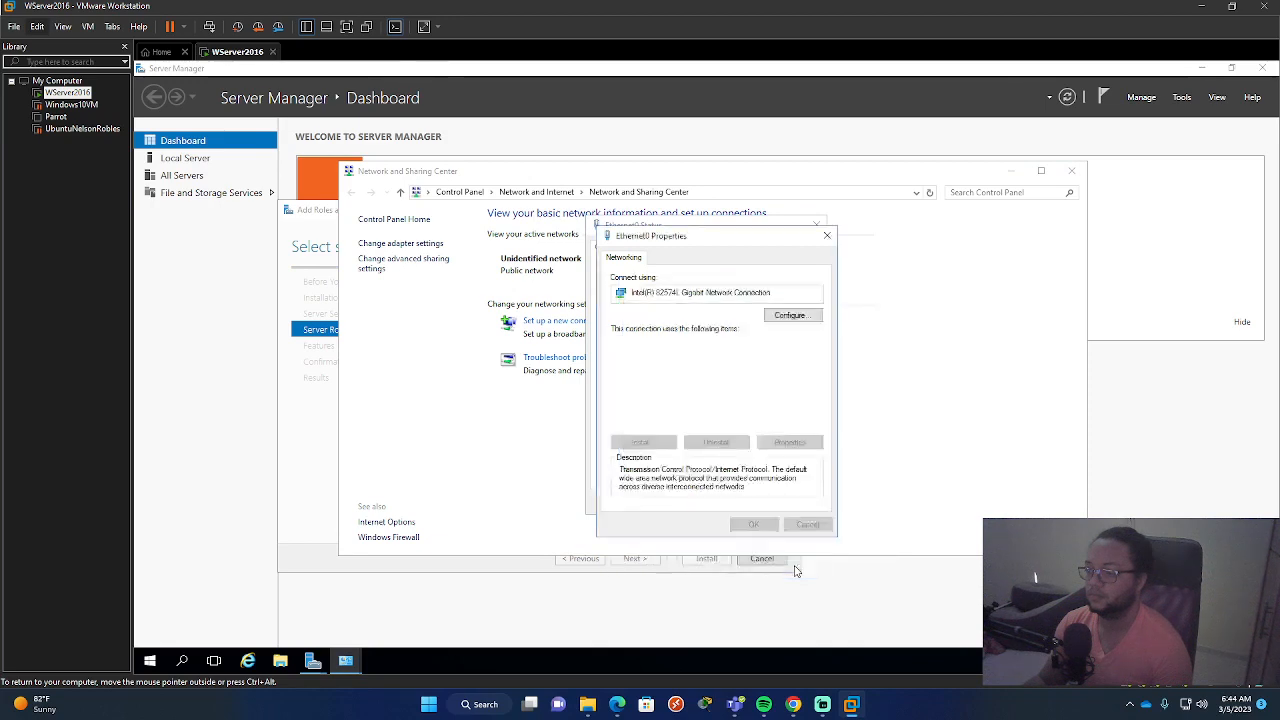
{"action": "left_click", "coordinate": [754, 524]}
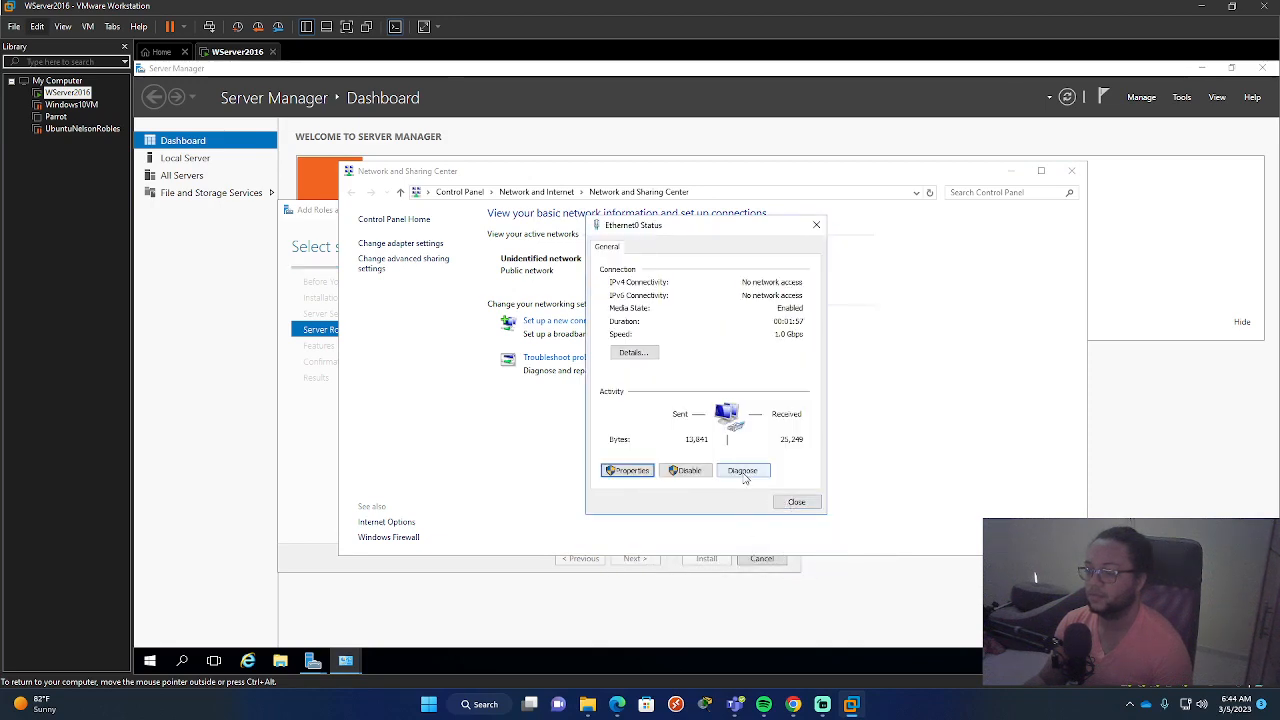
{"action": "left_click", "coordinate": [796, 502]}
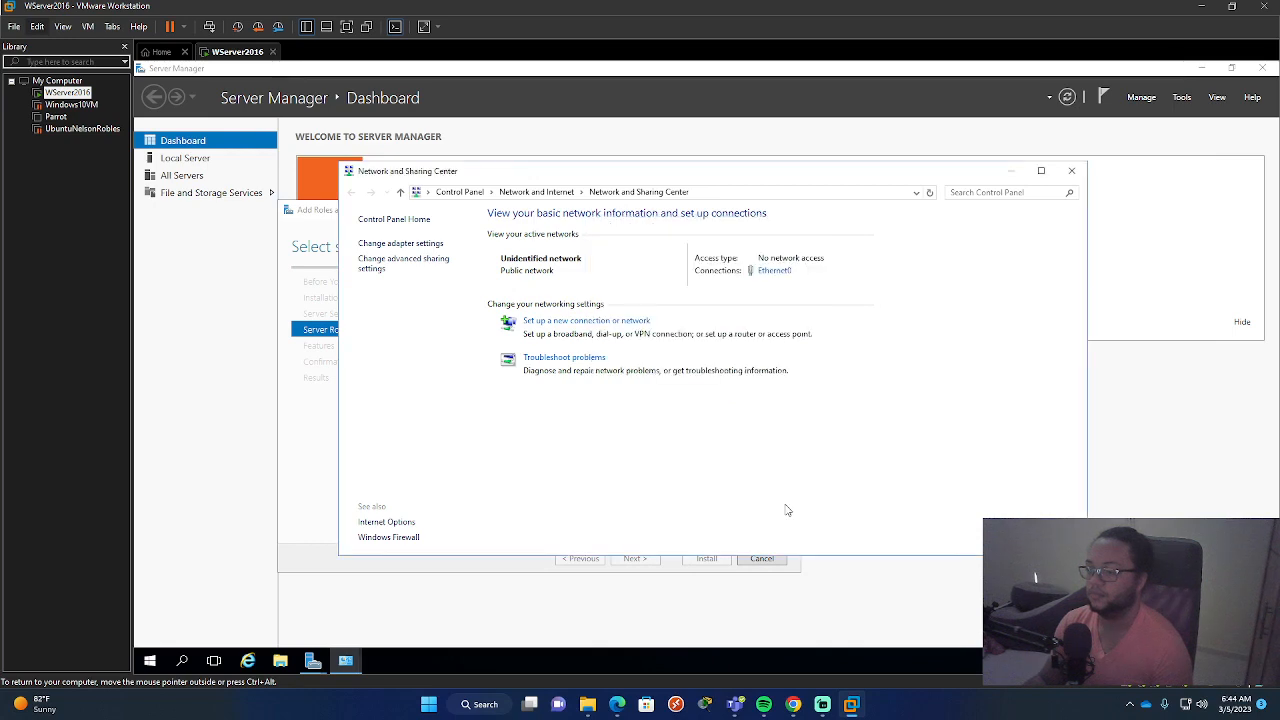
{"action": "left_click", "coordinate": [500, 567]}
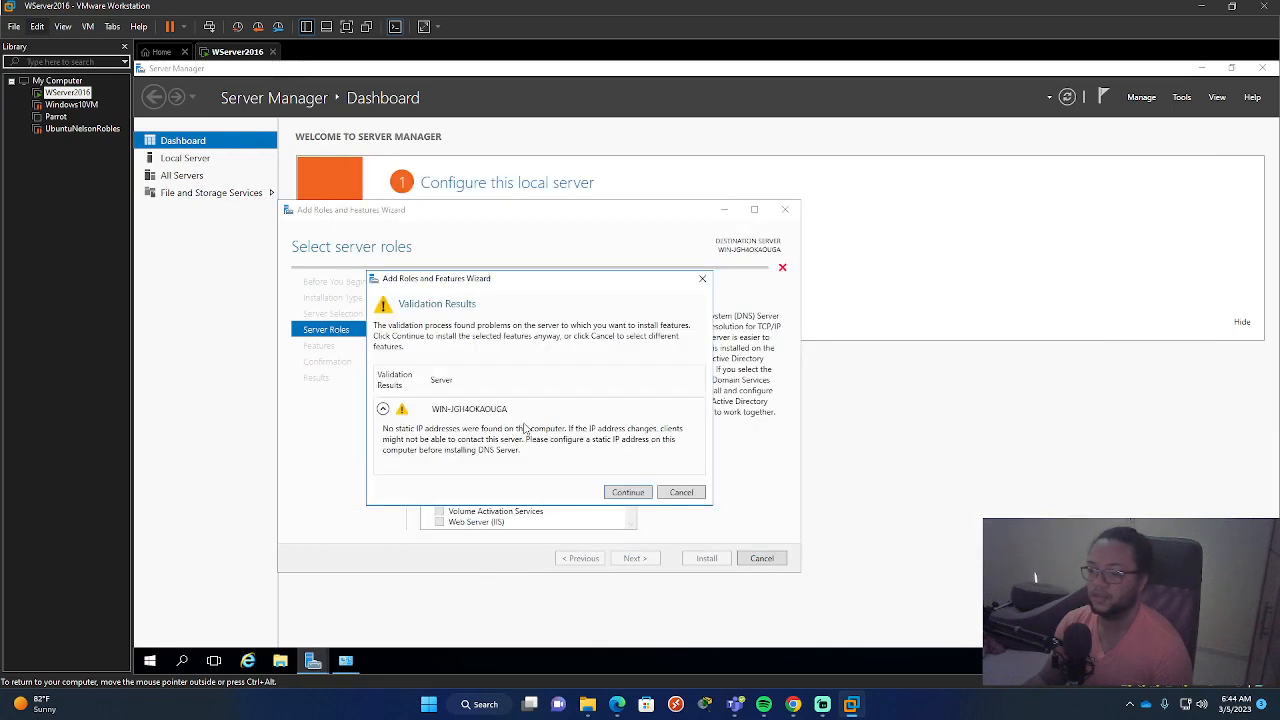
Continue past the static IP validation warning and advance the role wizard to the installation confirmation, keeping the default features.
{"action": "left_click", "coordinate": [643, 500]}
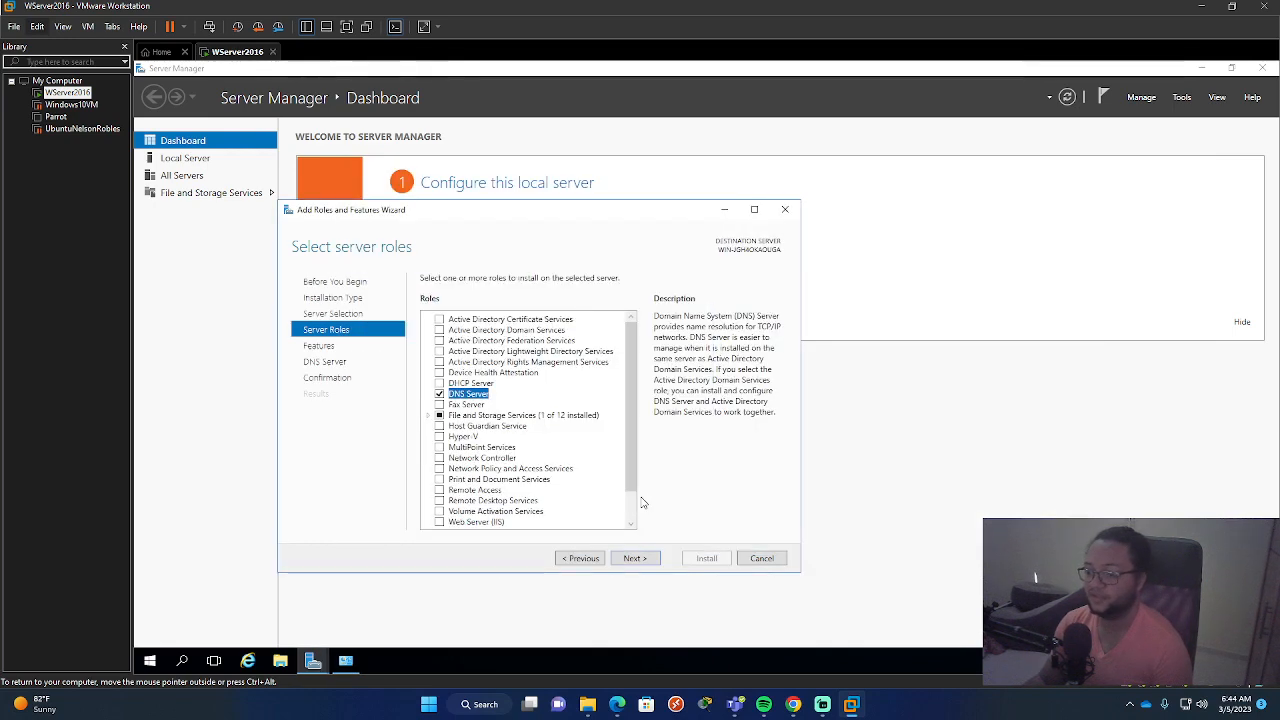
{"action": "left_click", "coordinate": [636, 564]}
{"action": "left_click", "coordinate": [636, 562]}
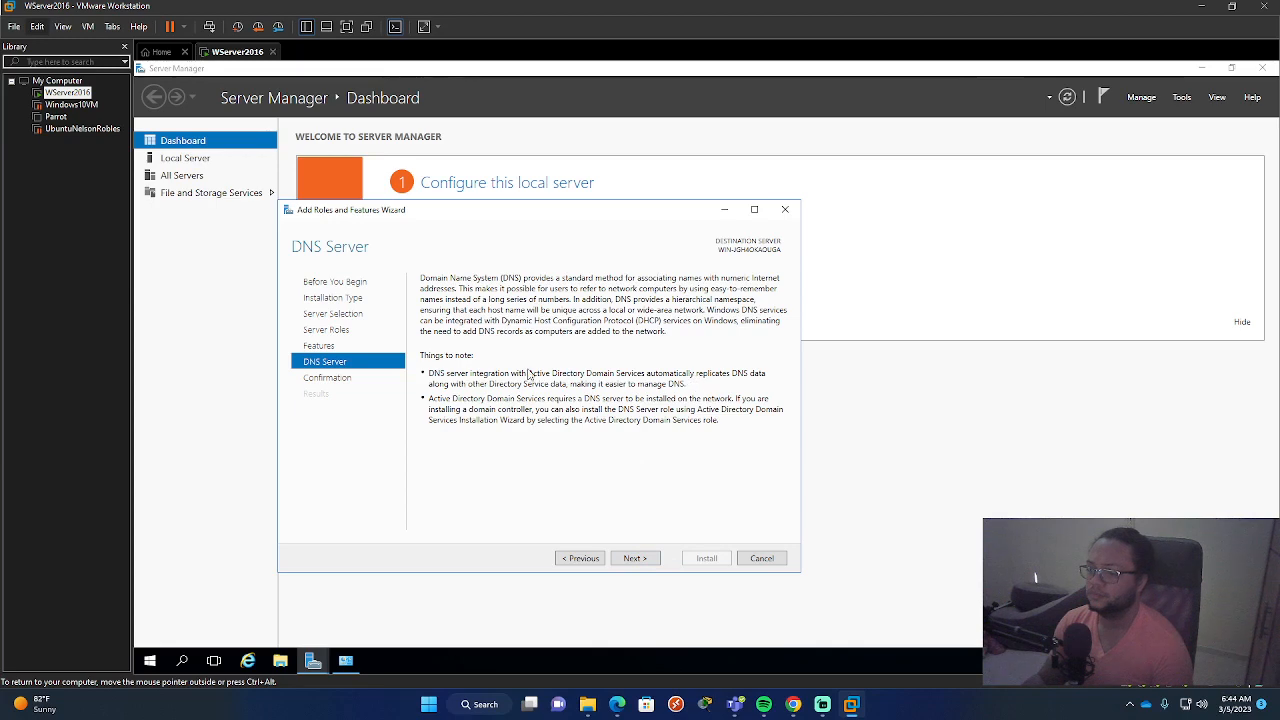
{"action": "left_click", "coordinate": [638, 558]}
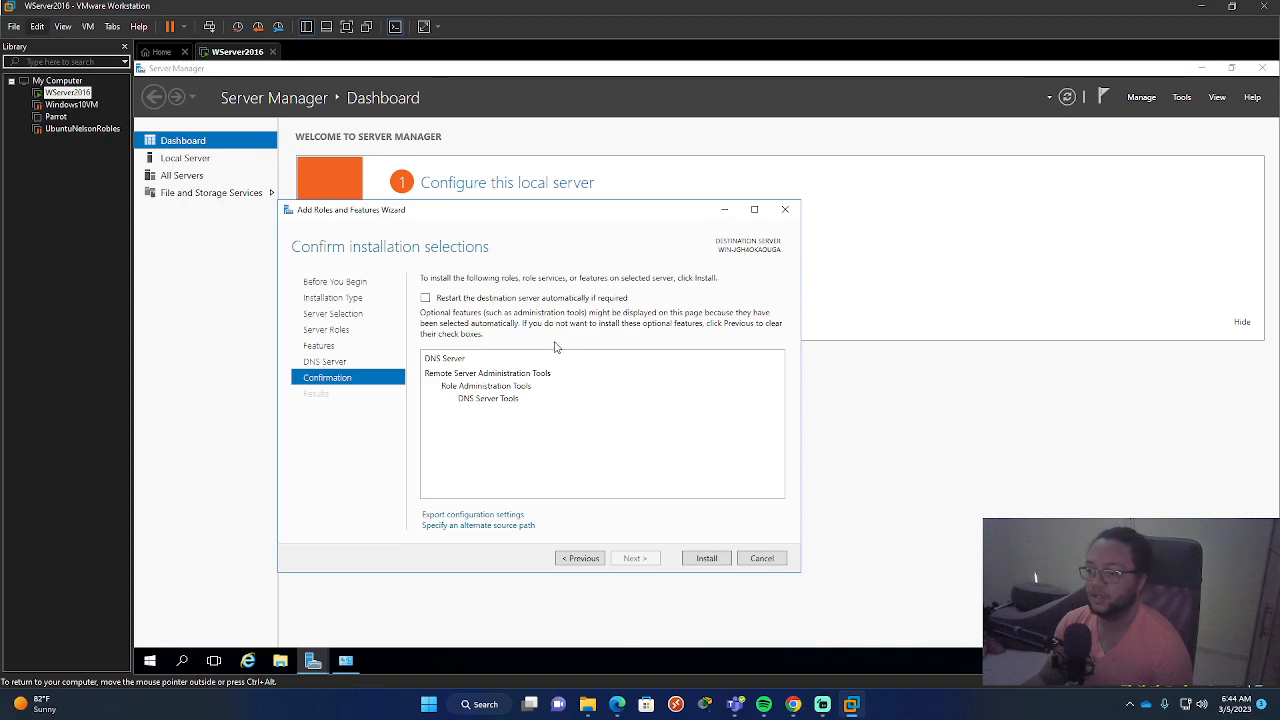
Allow the destination server to restart automatically if required and start installing the DNS Server role.
{"action": "left_click", "coordinate": [425, 298]}
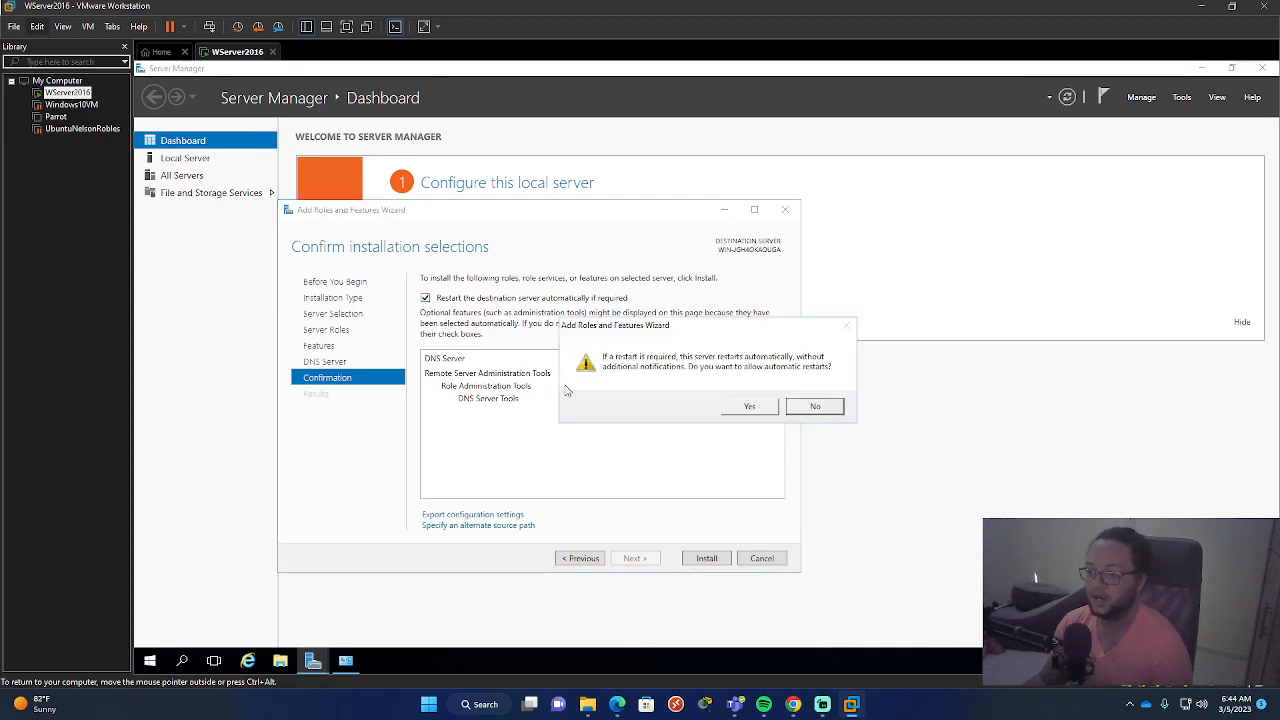
{"action": "left_click", "coordinate": [758, 410]}
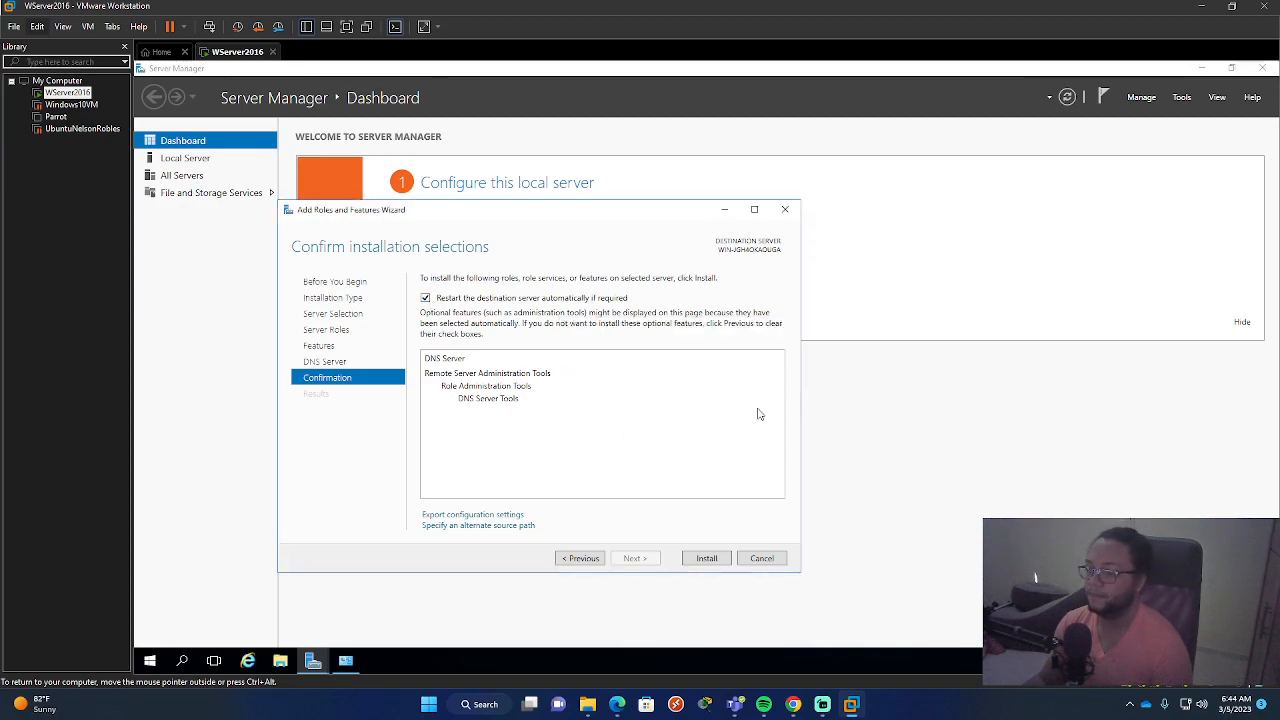
{"action": "left_click", "coordinate": [700, 558]}
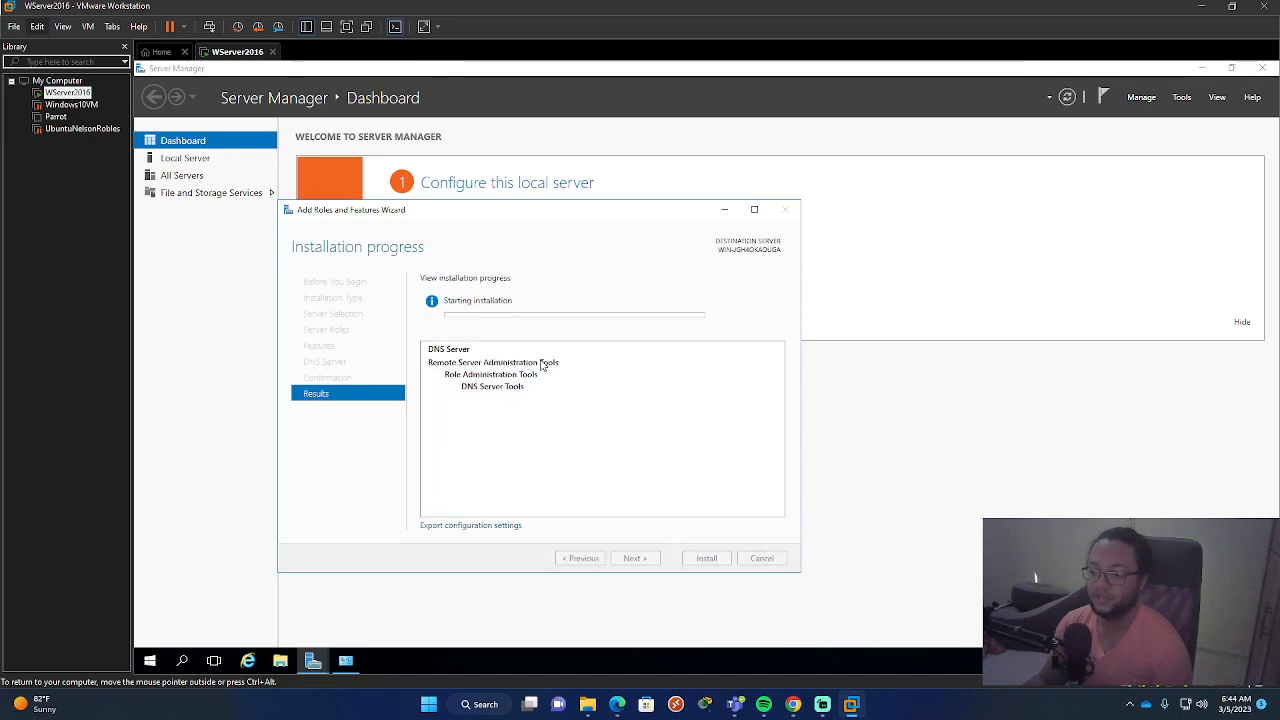